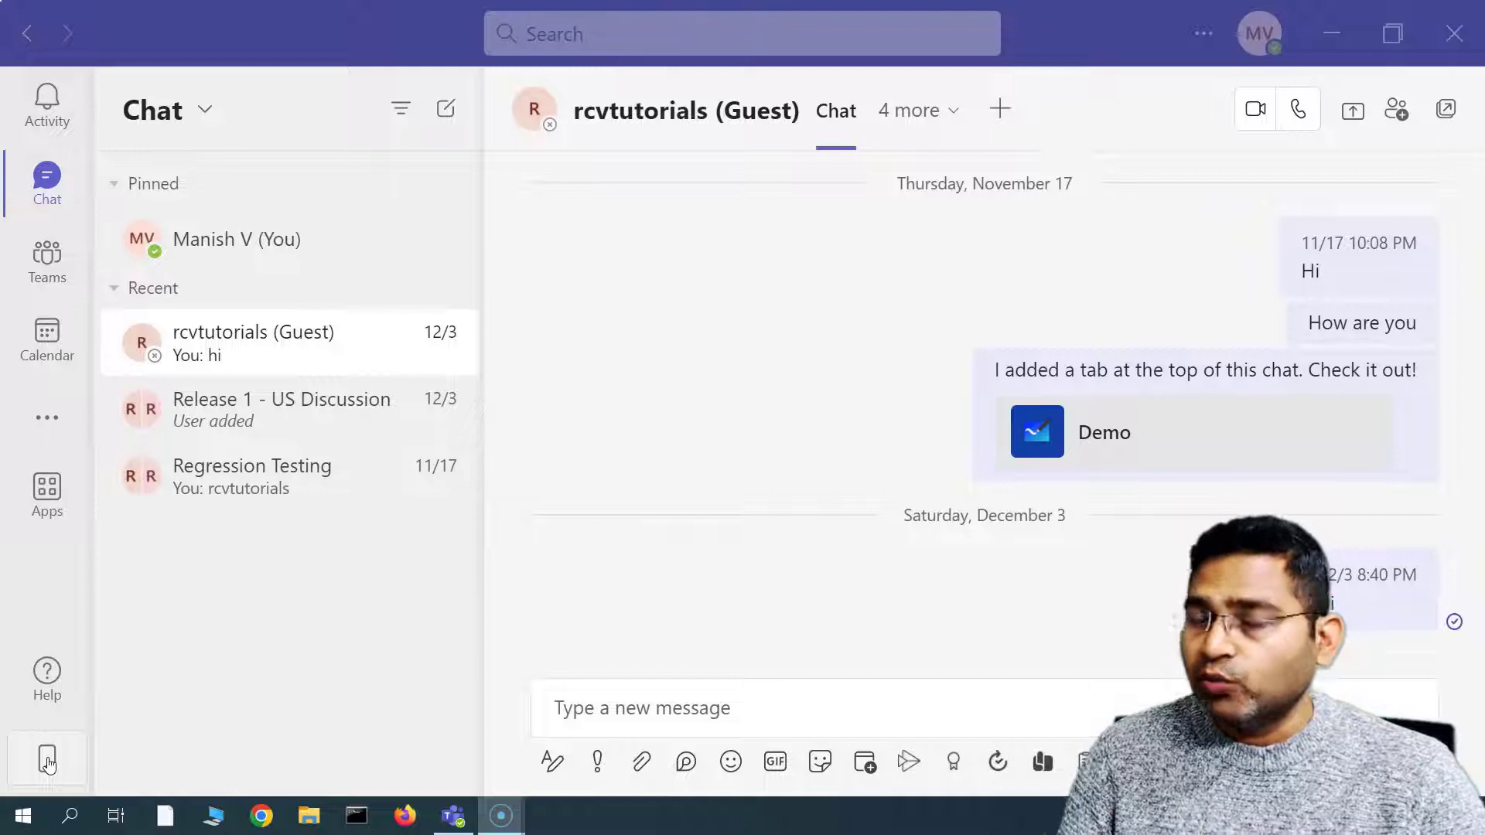
Open the Regression Testing group chat's Files tab, showing 'Important items.fluid' from 11/17/2022.
click(183, 584)
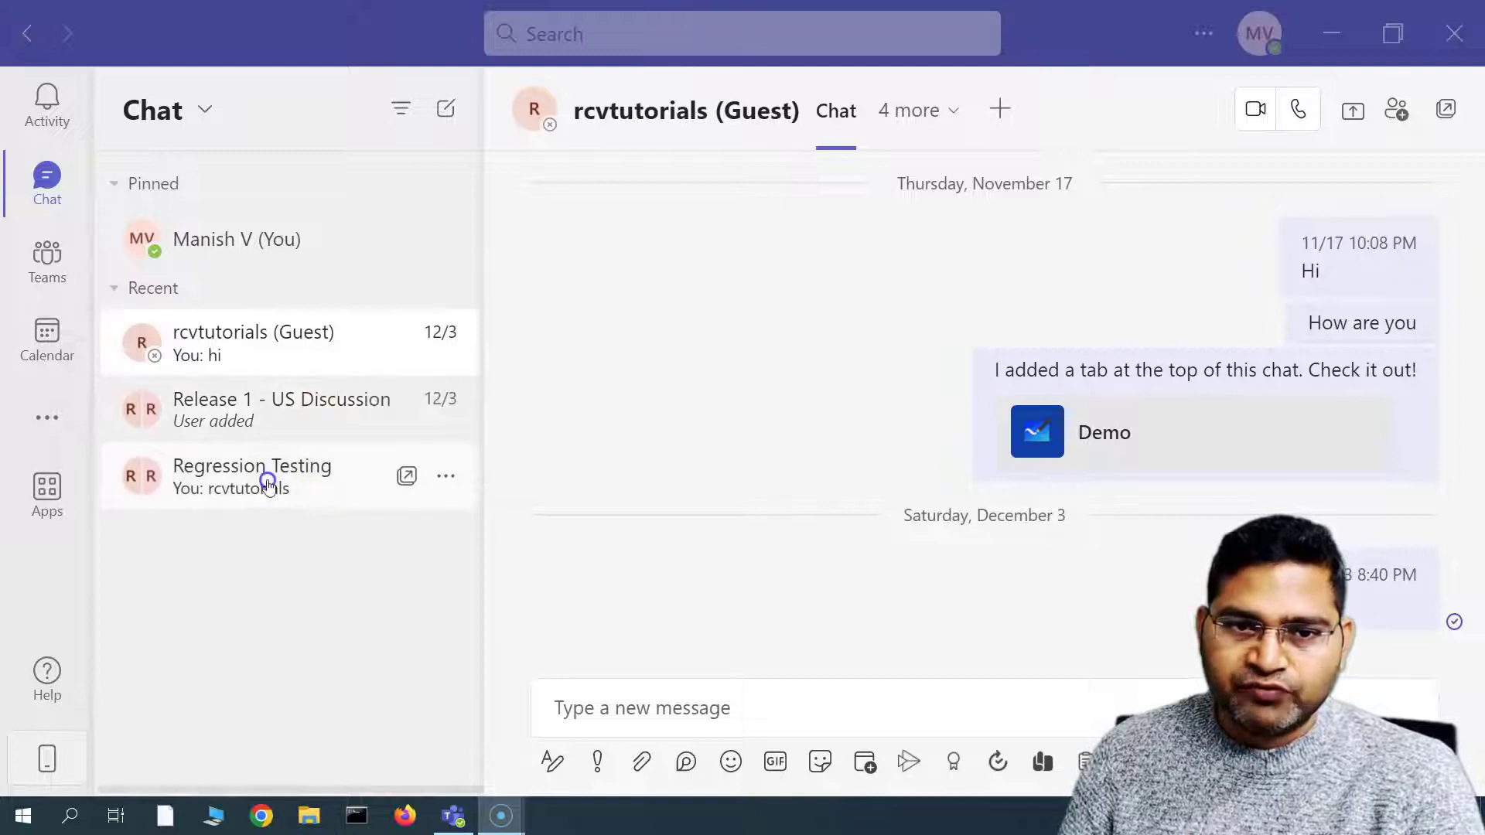
click(233, 489)
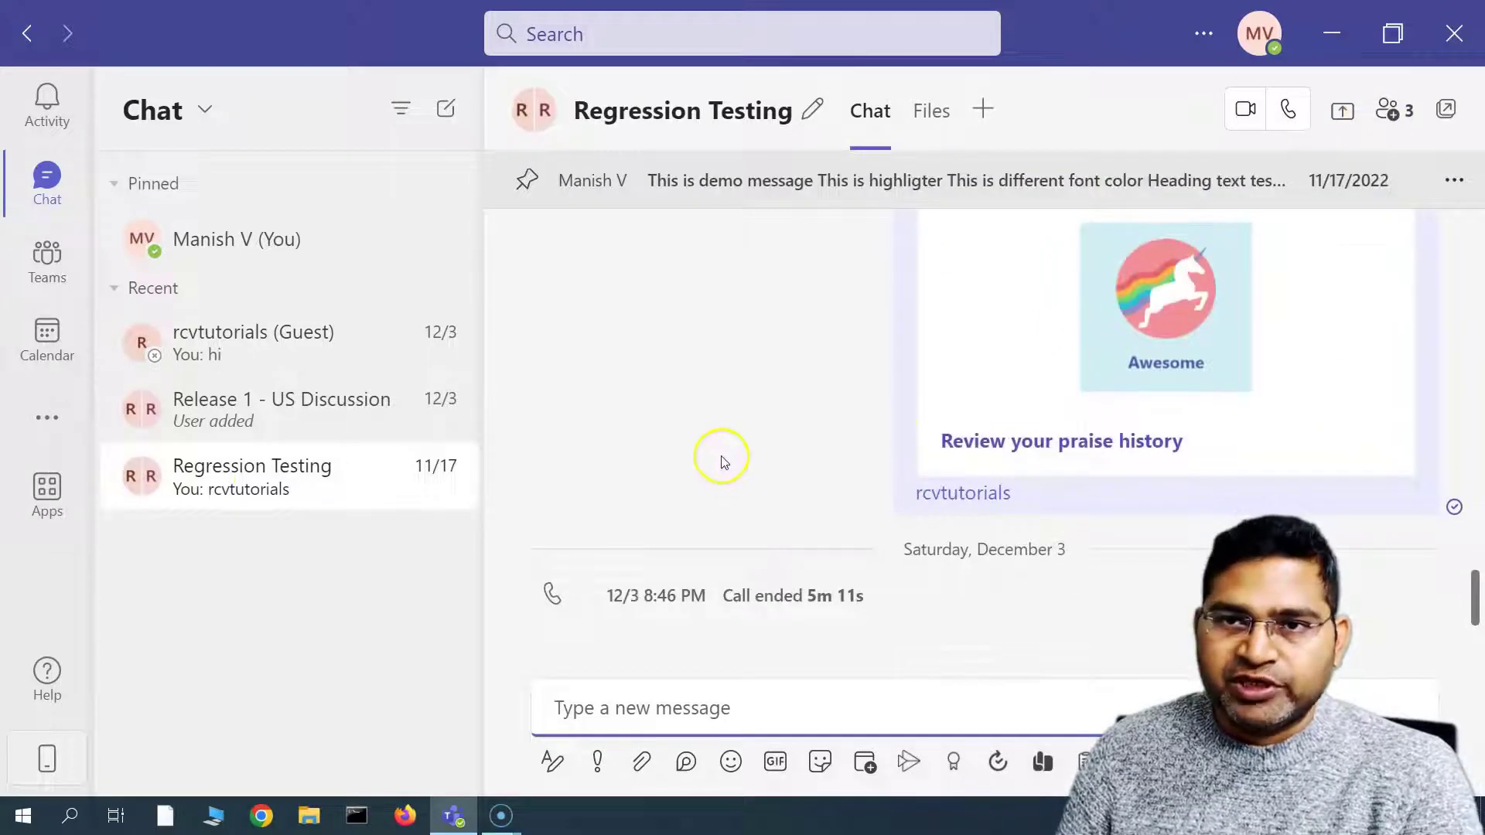
click(932, 116)
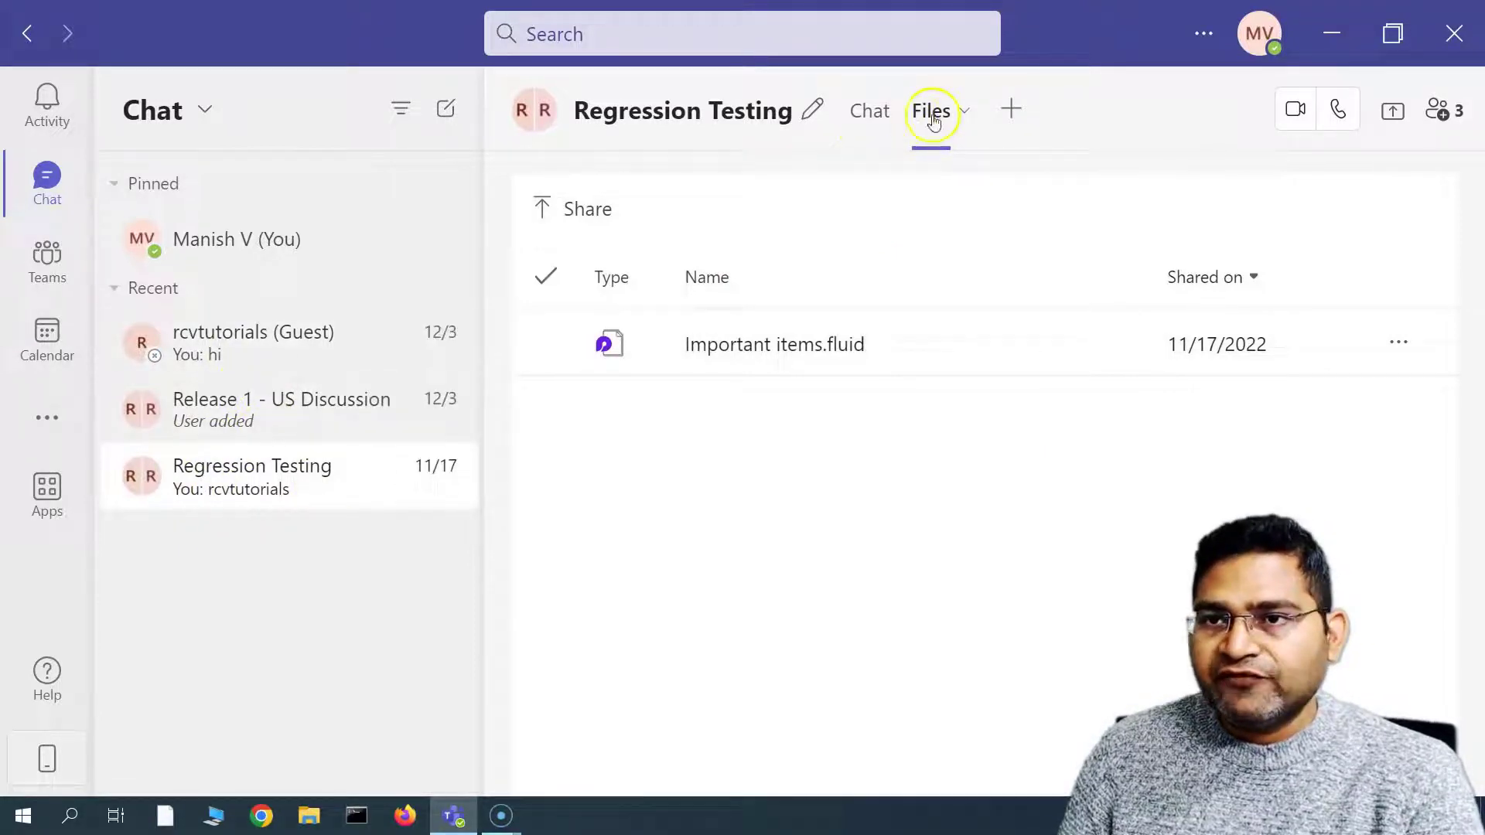
click(966, 111)
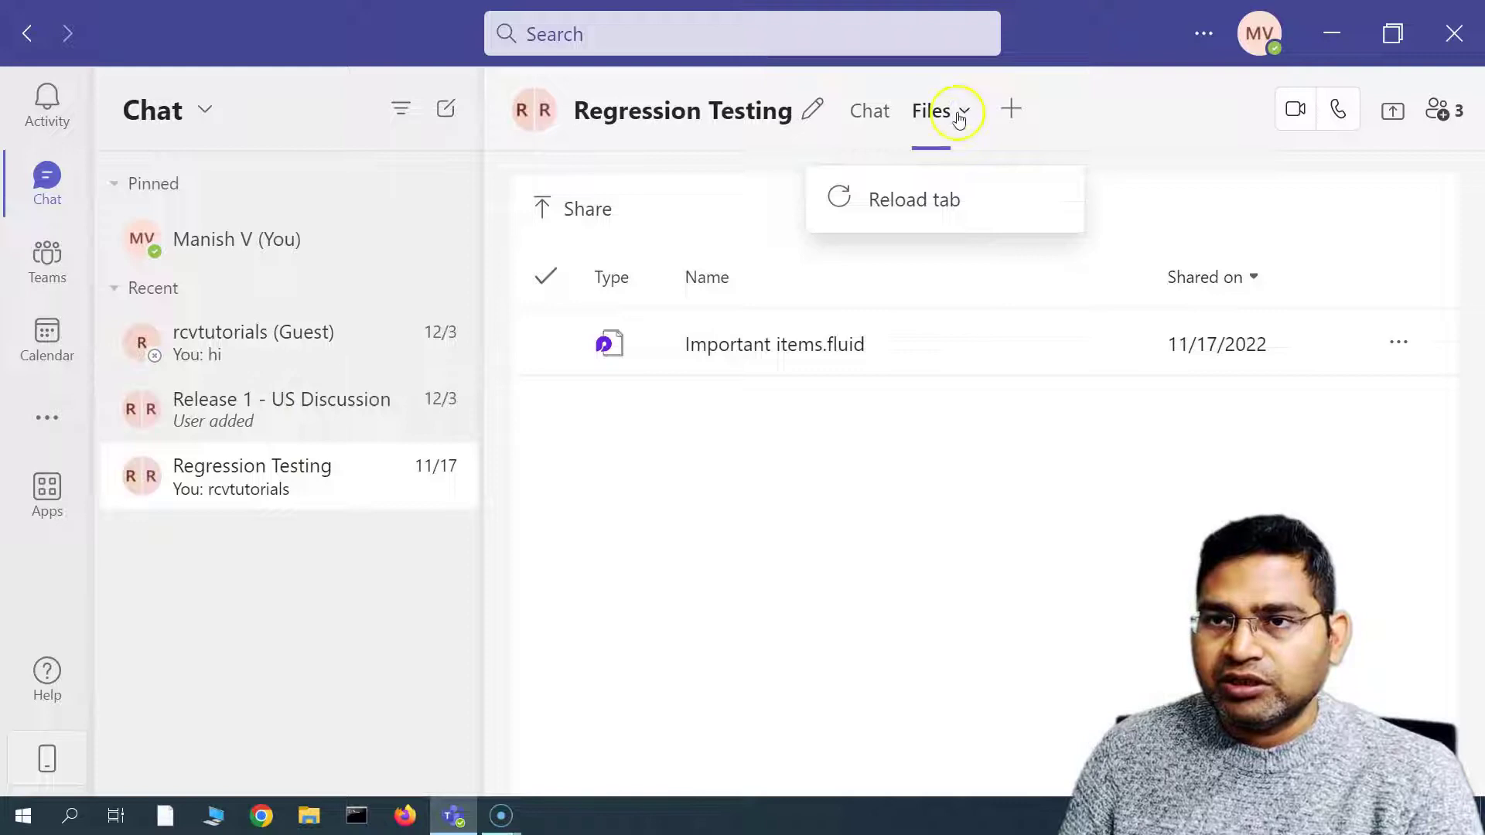
click(926, 118)
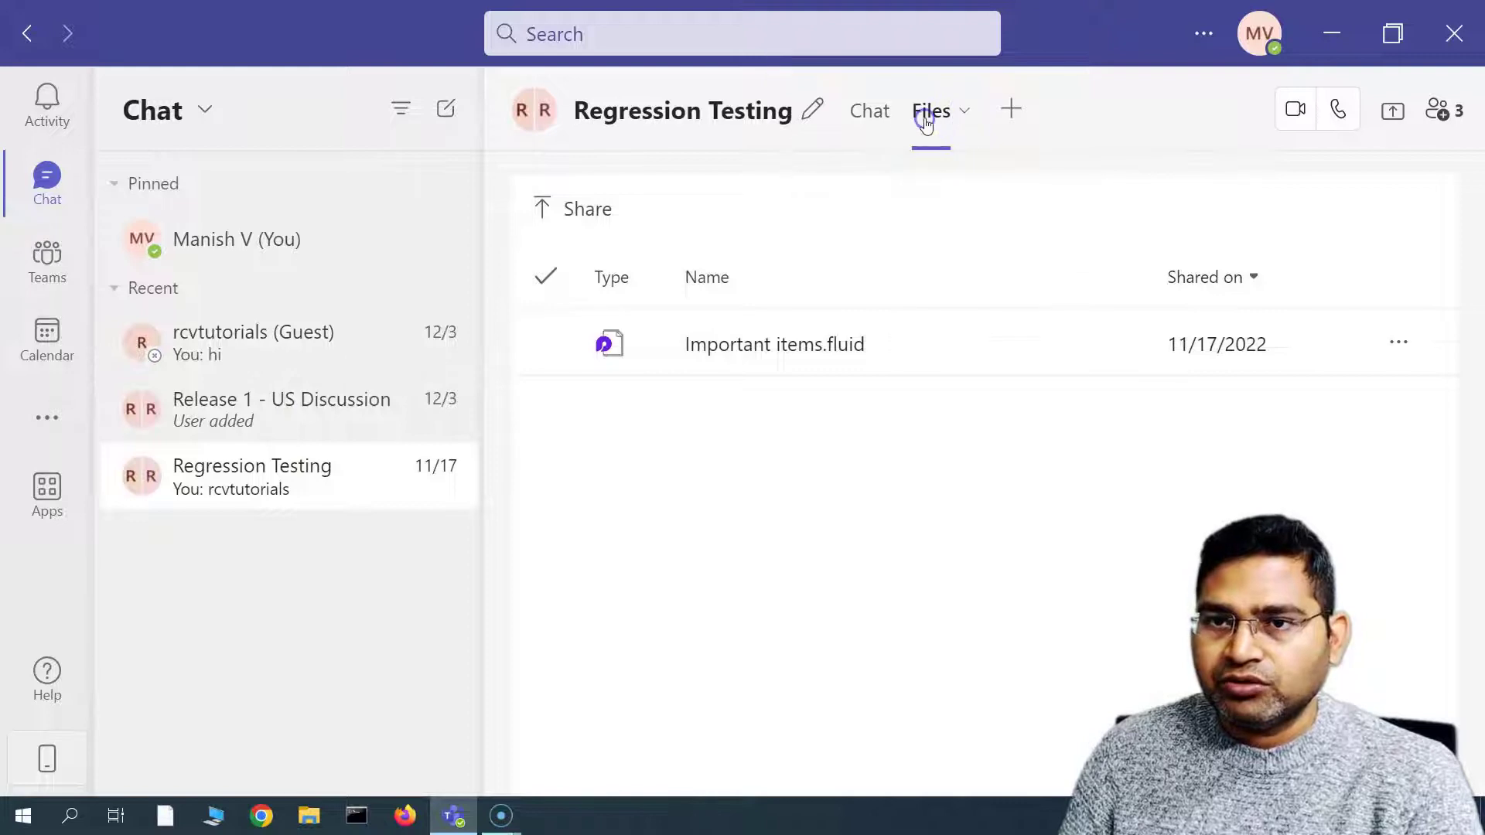
Upload demo.xlsx from Documents > teams-demo-files into the Regression Testing chat.
click(573, 219)
click(574, 218)
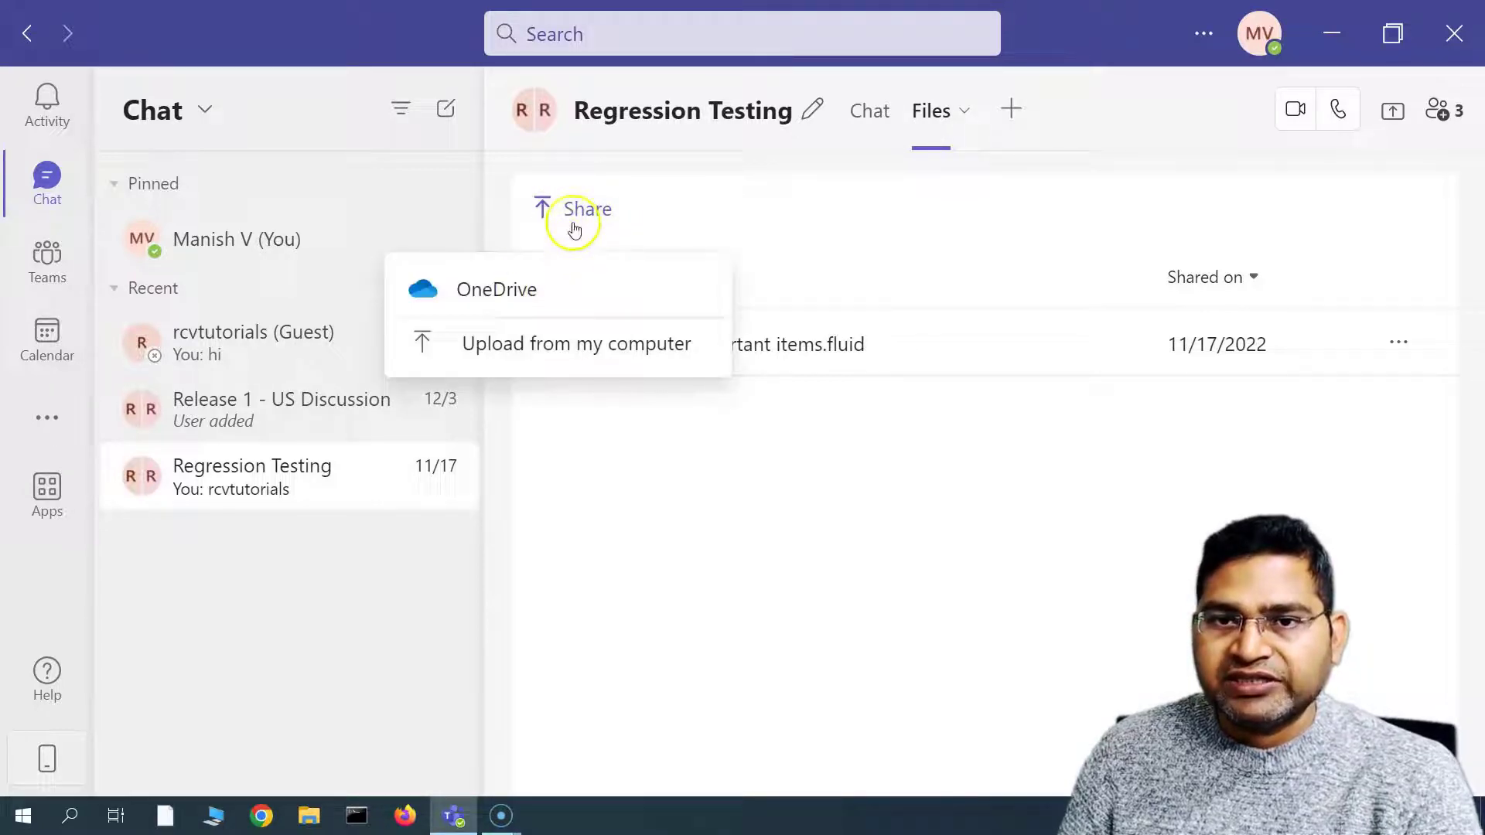
click(554, 361)
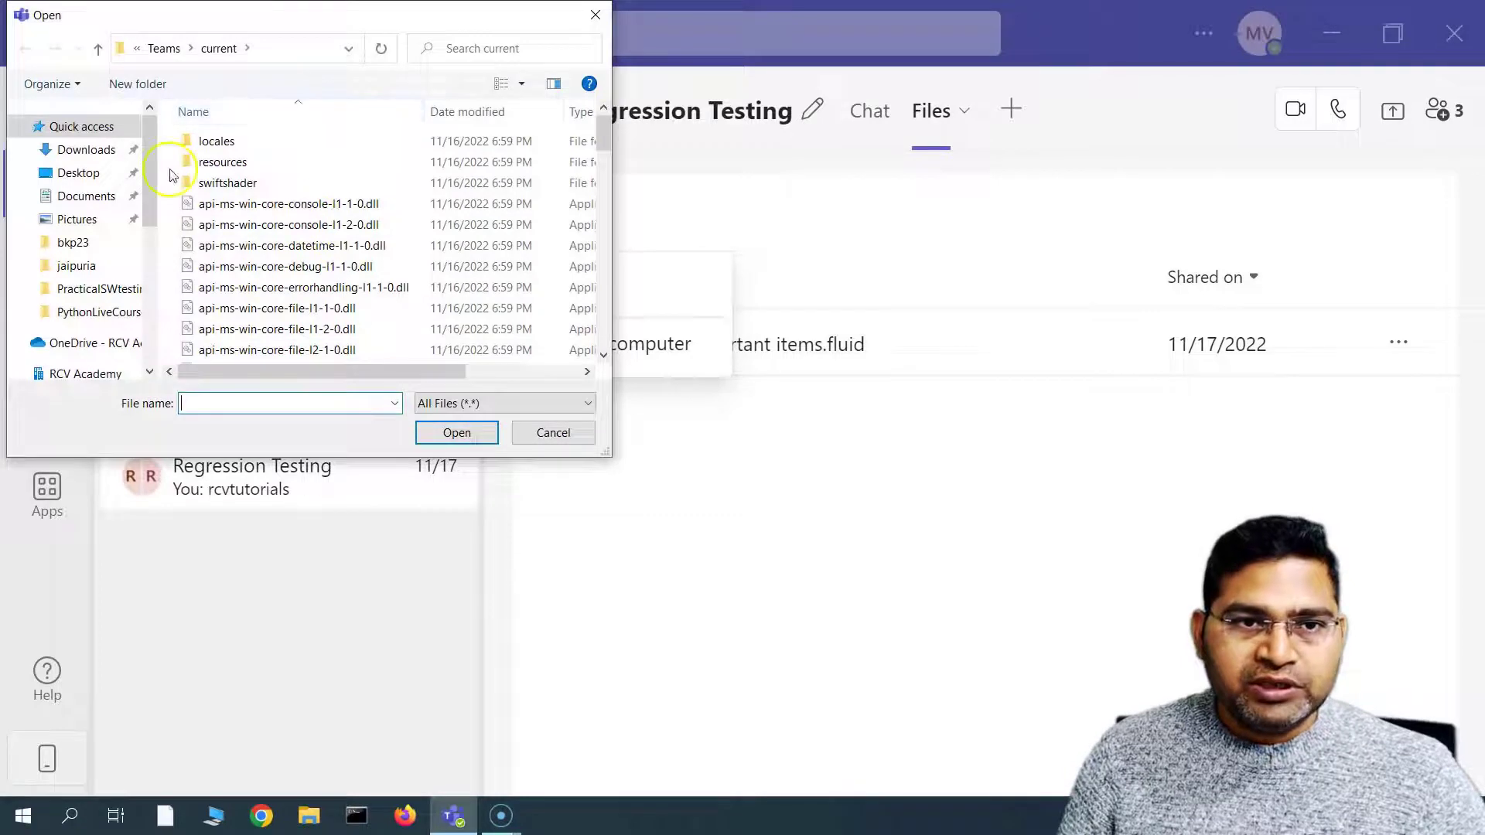
click(92, 197)
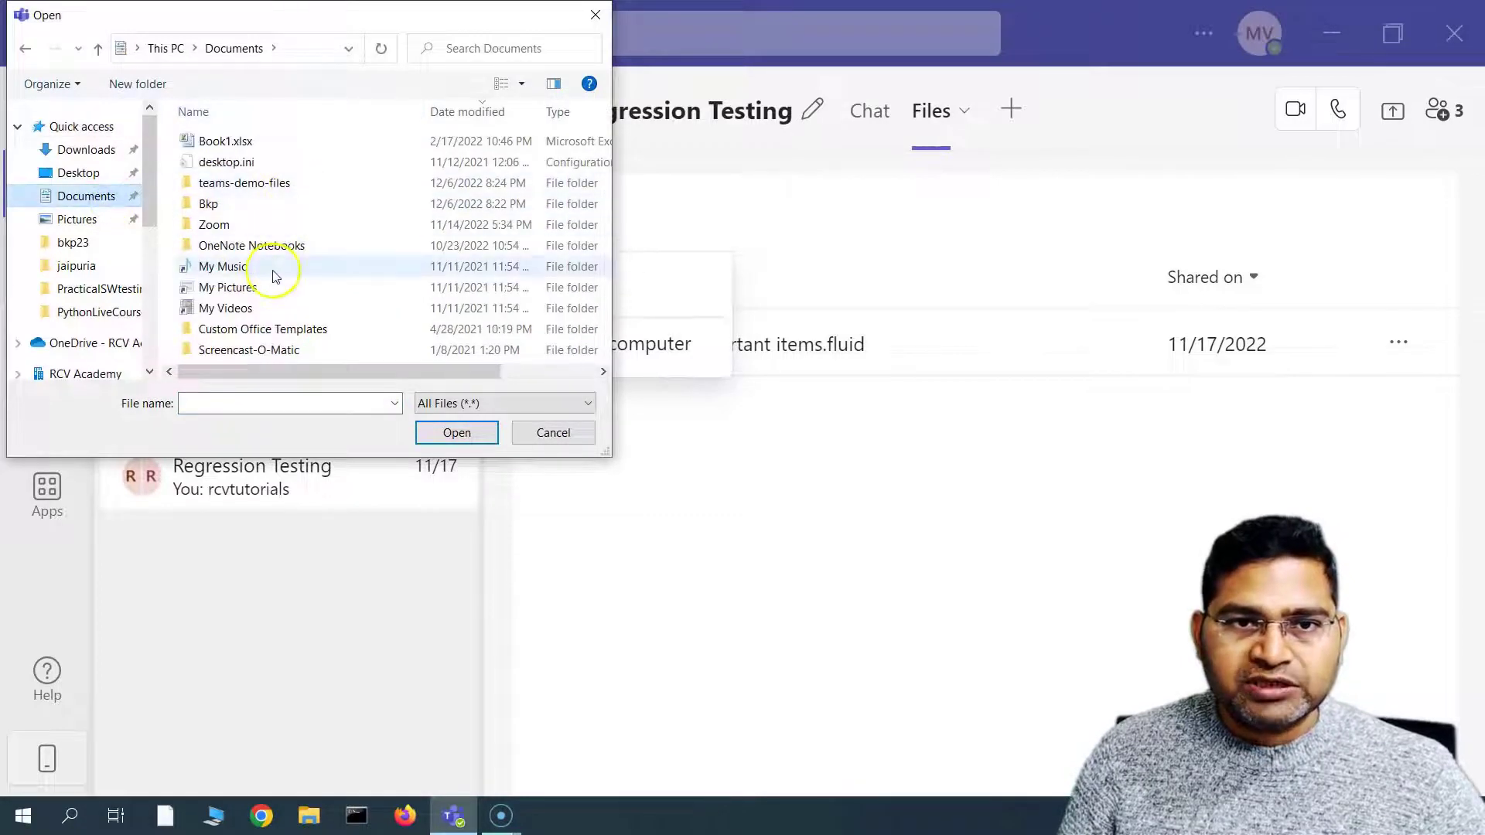
double_click(265, 182)
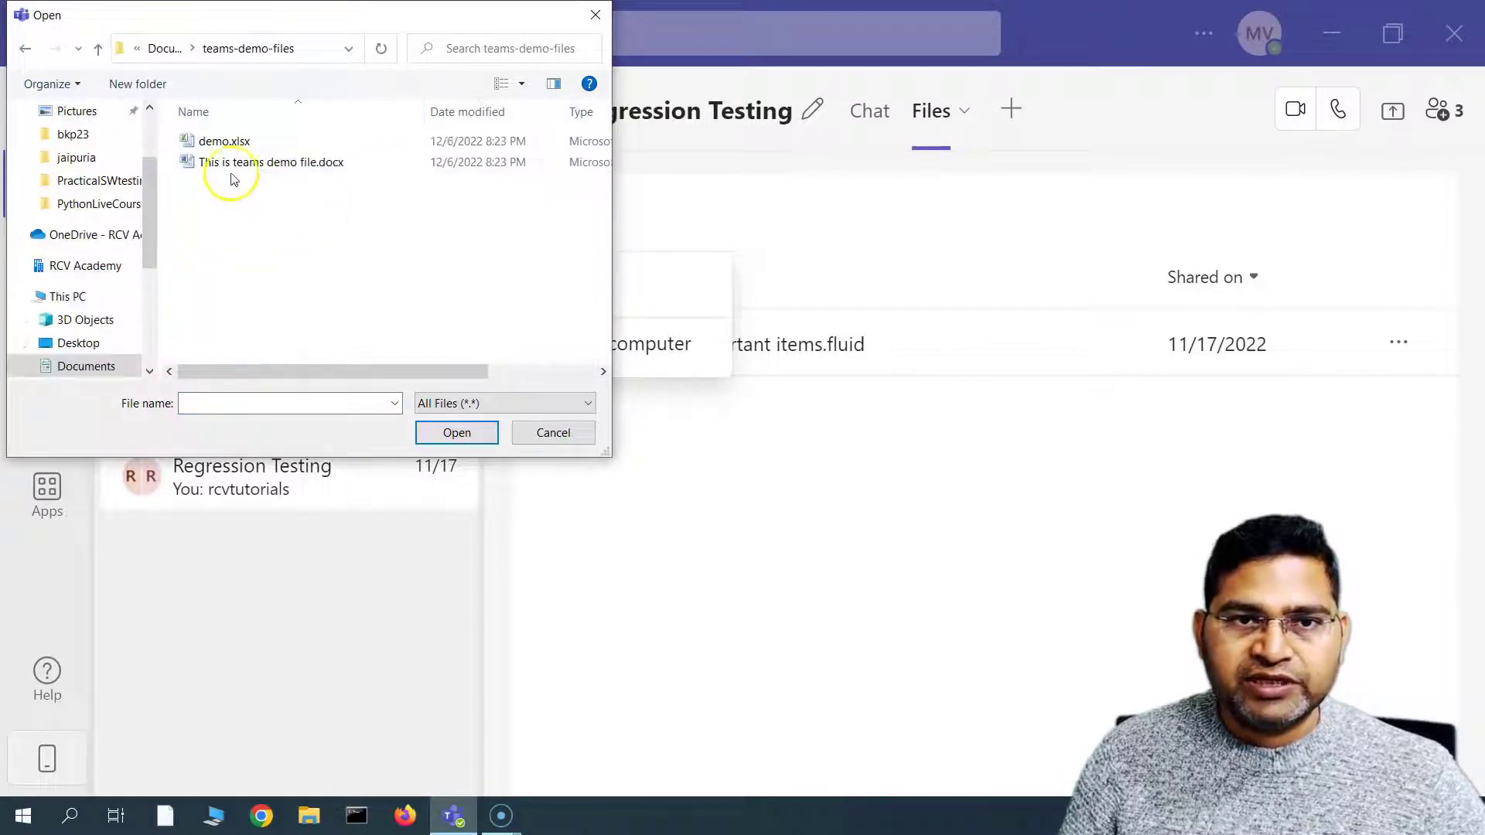
click(224, 141)
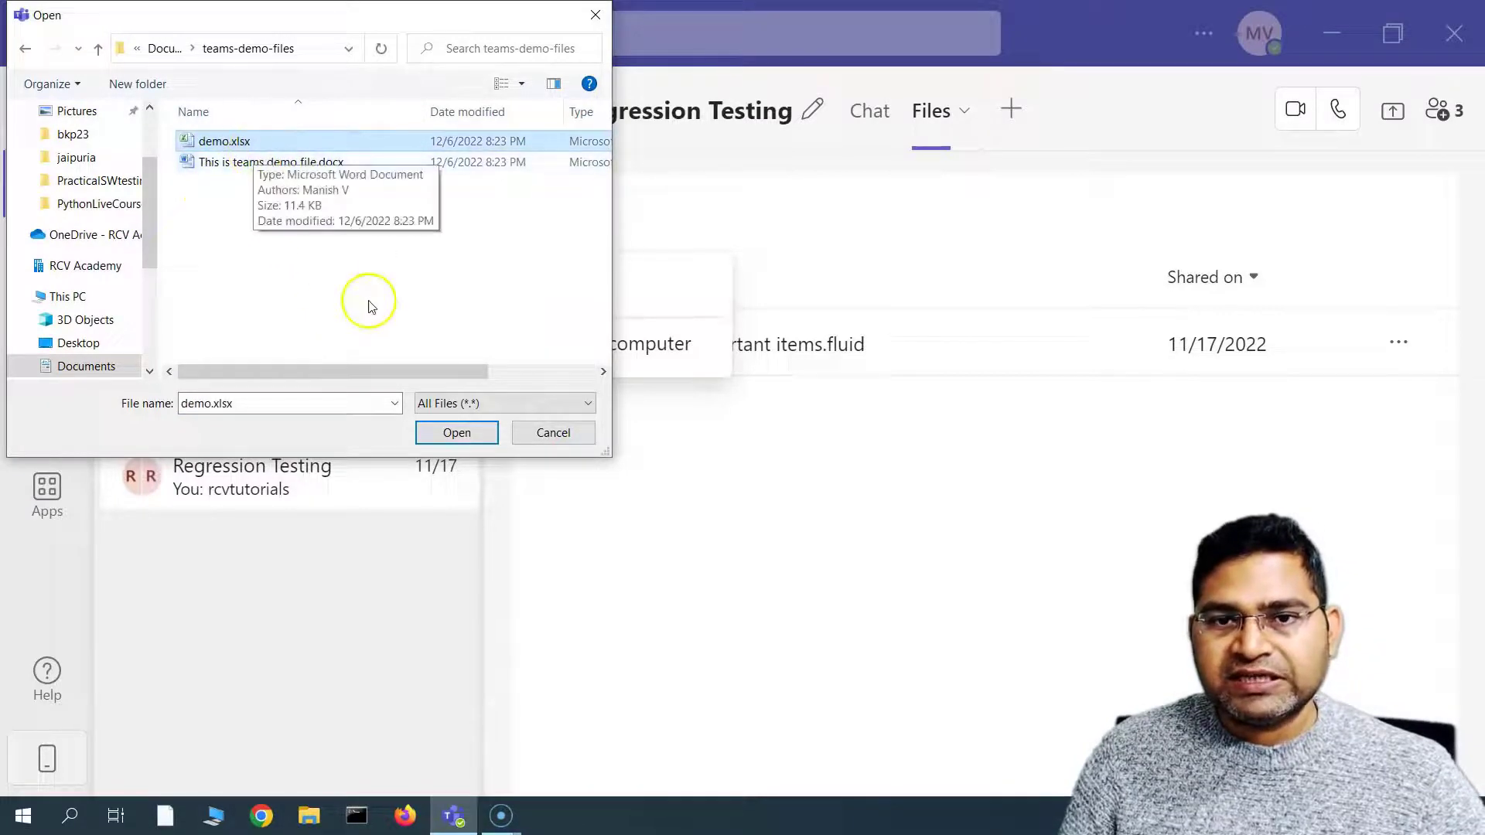
click(457, 432)
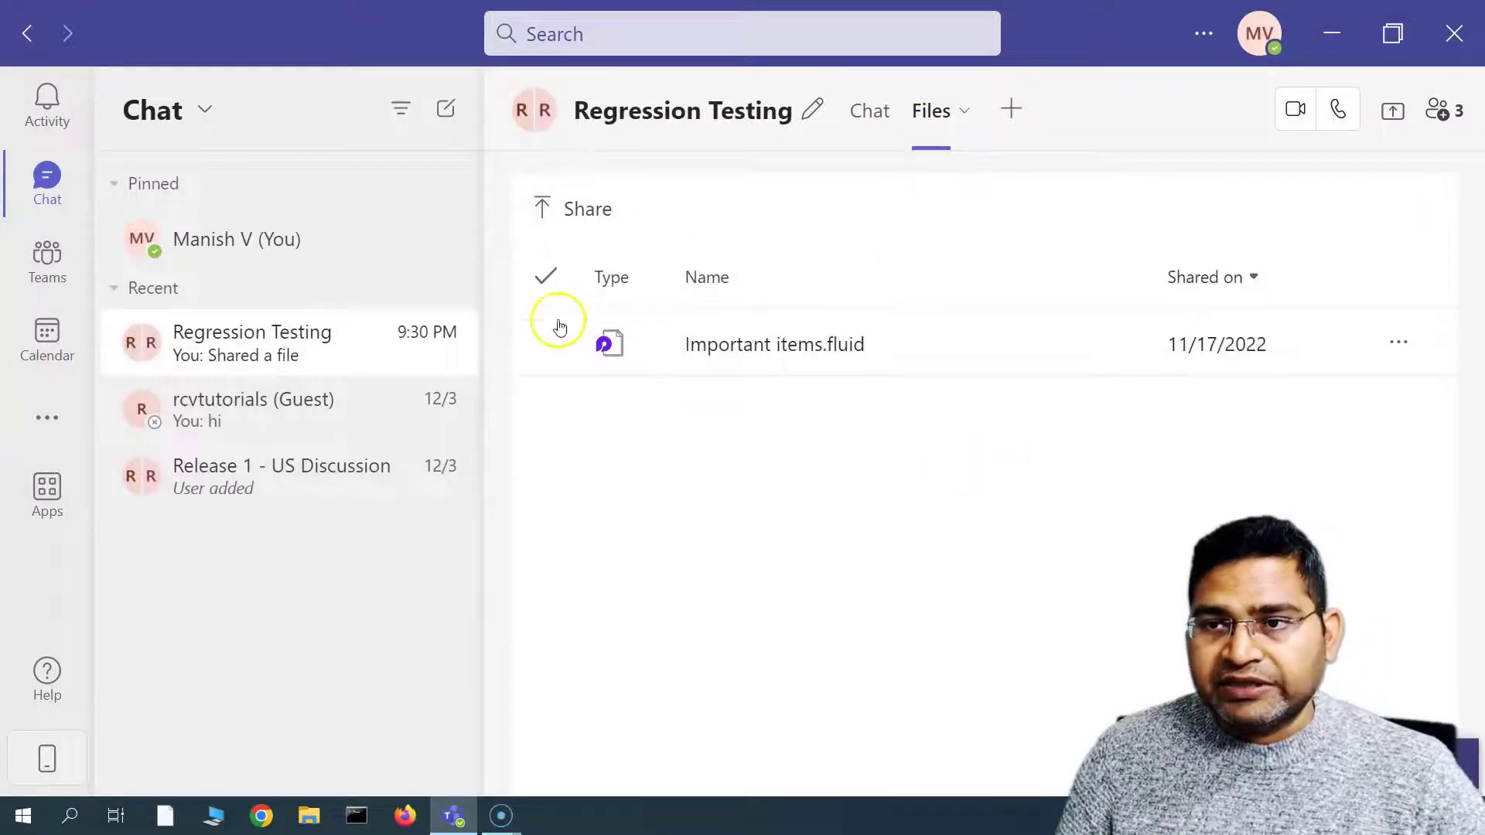
View the demo.xlsx card in the conversation, then return to Files where demo.xlsx is listed.
click(876, 117)
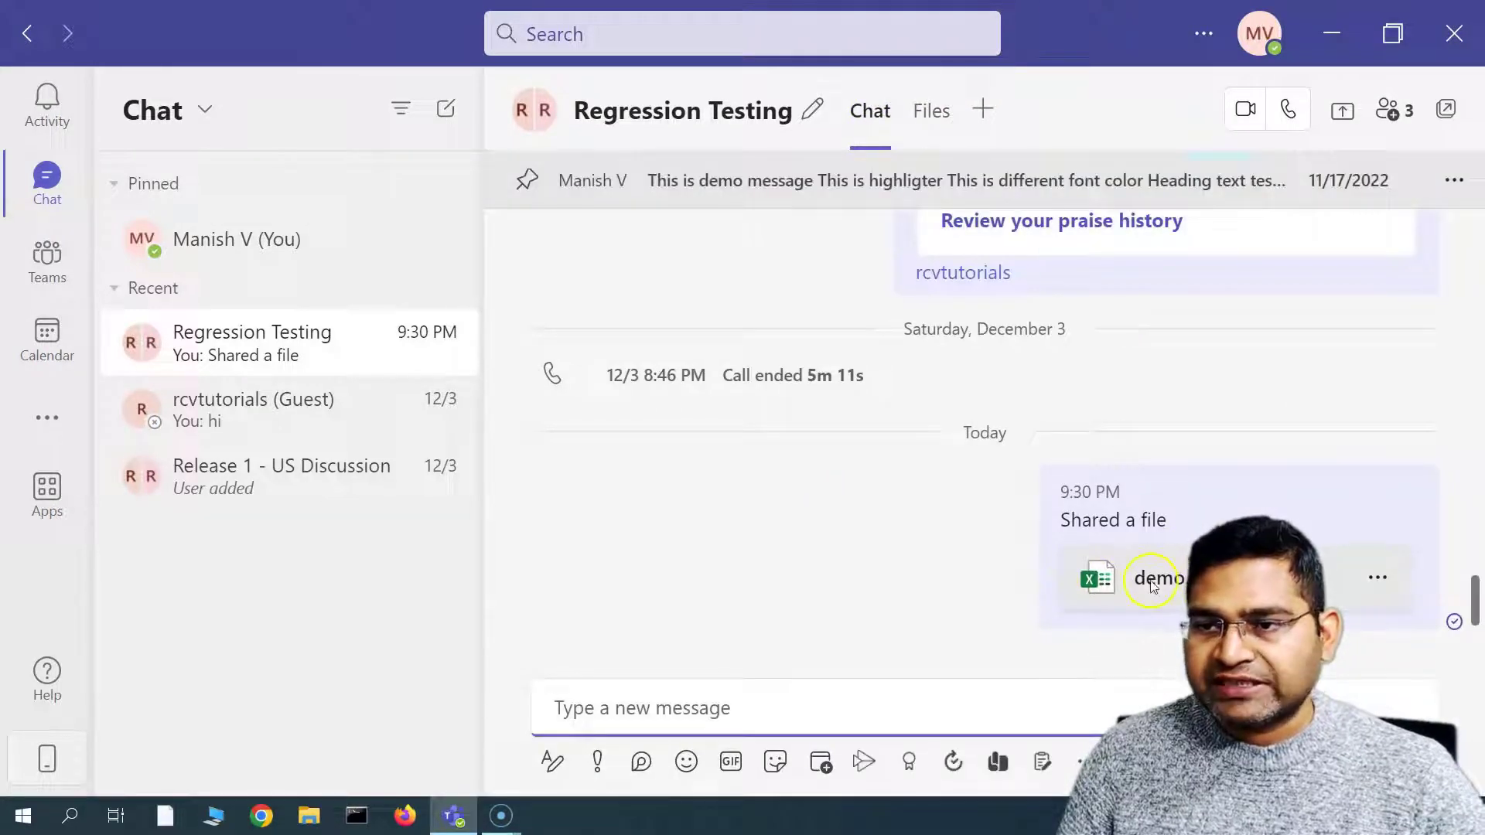
click(931, 114)
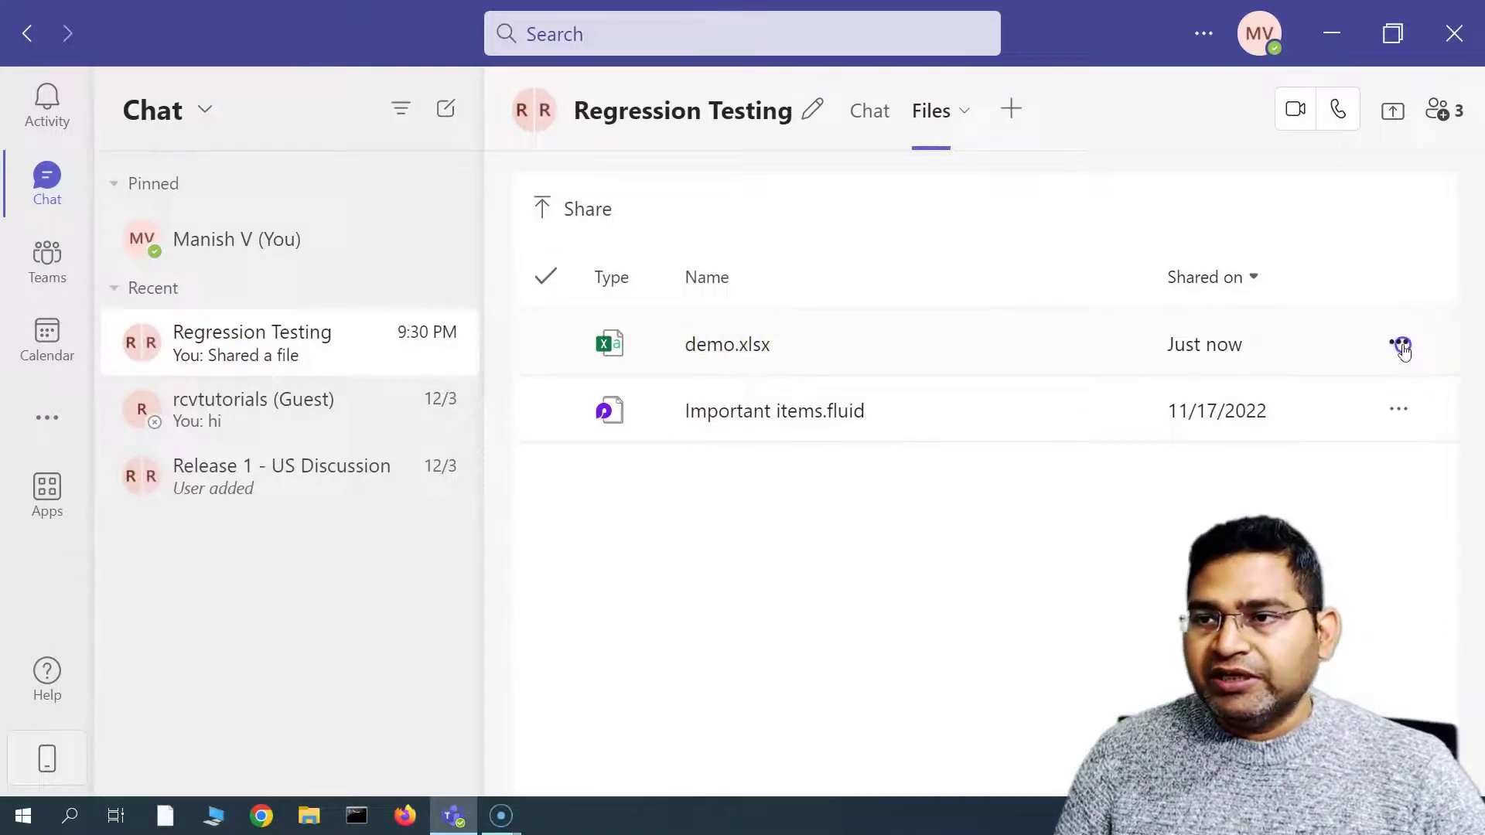
Show demo.xlsx's Open in choices (Teams, Excel desktop app, Browser) and the Change default setting.
click(1400, 345)
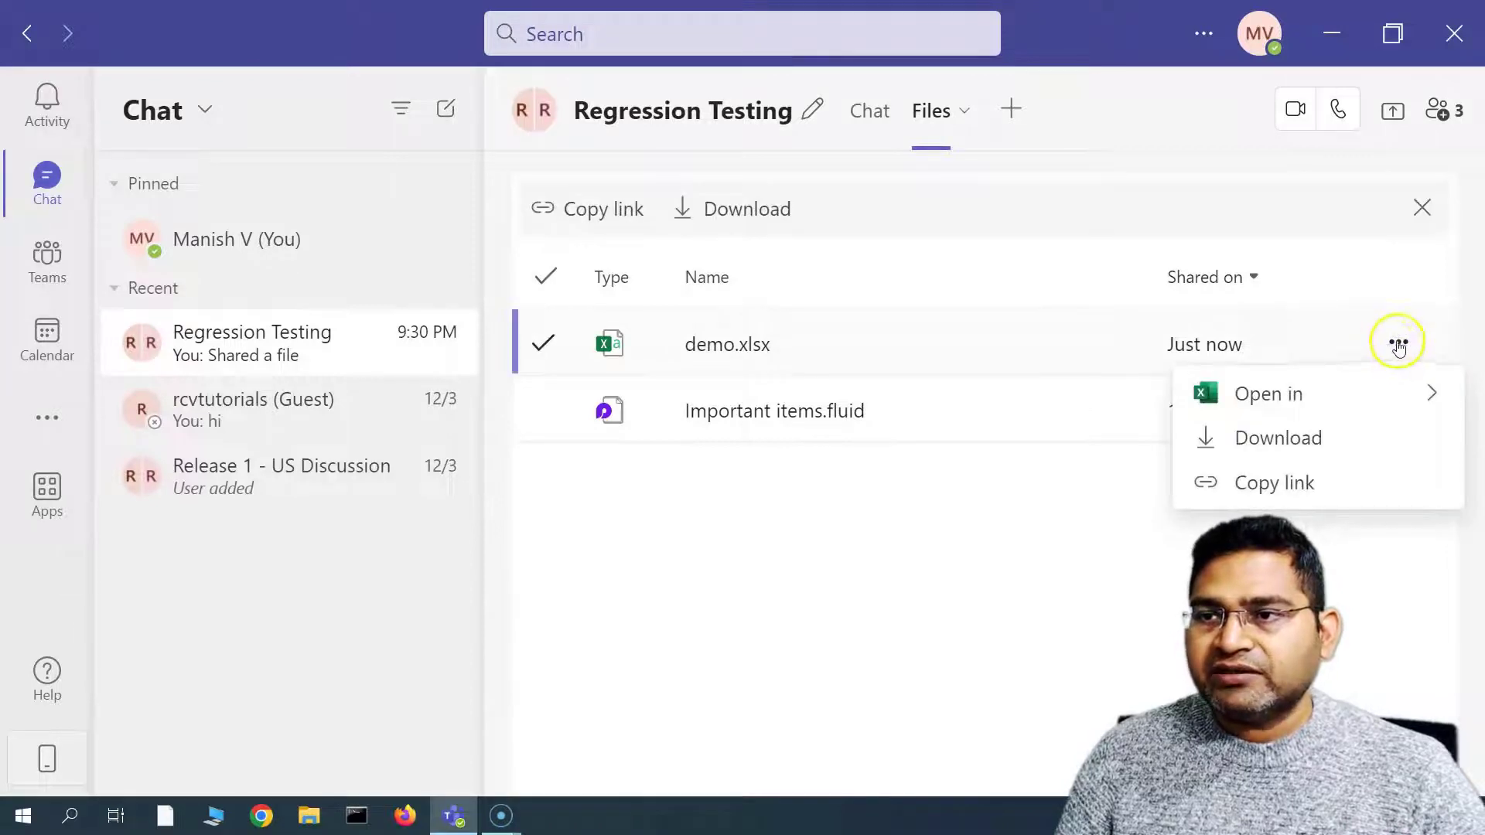
mouse_move(1293, 398)
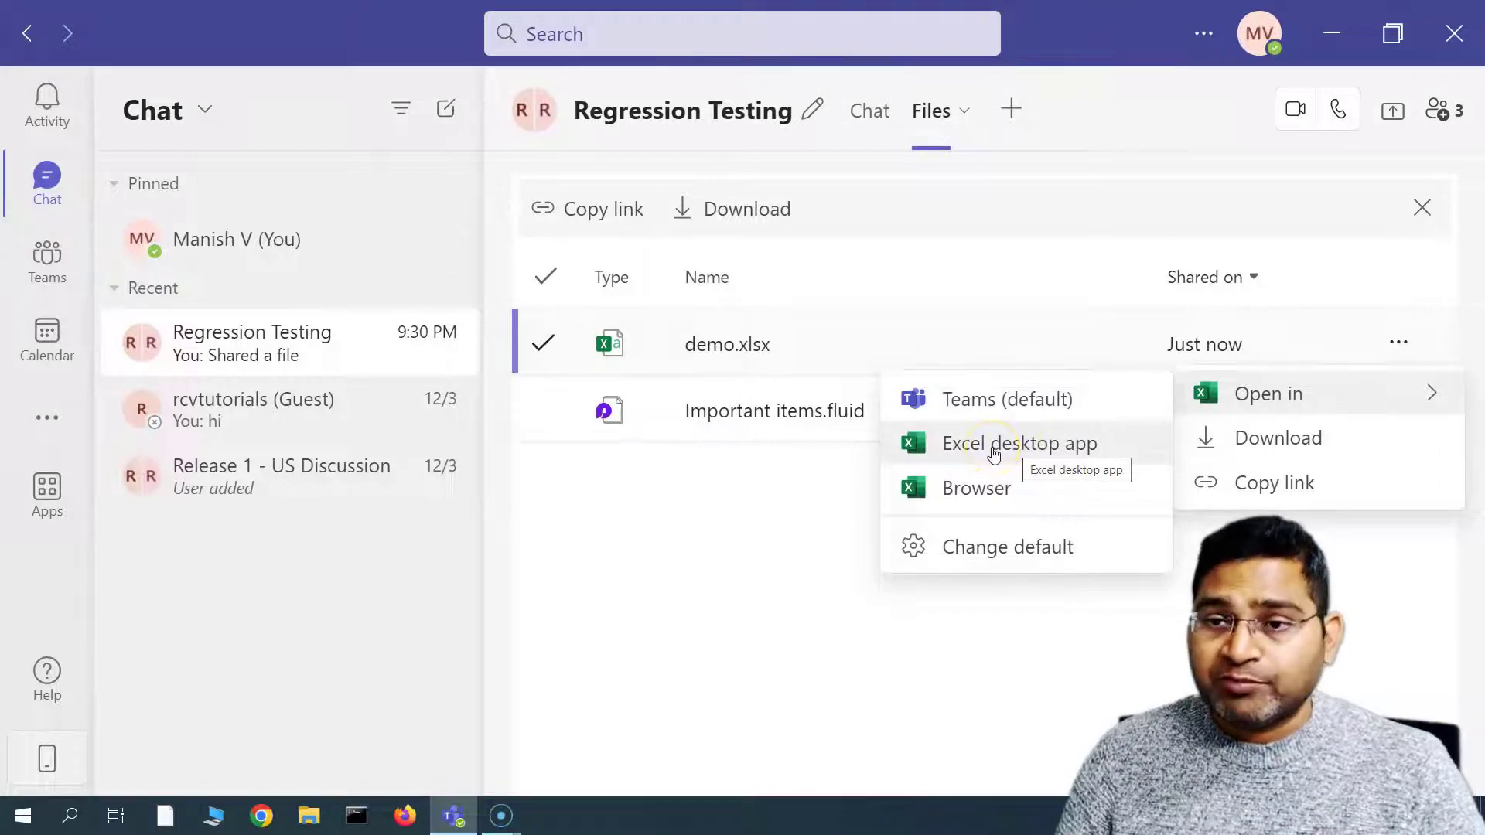
click(973, 503)
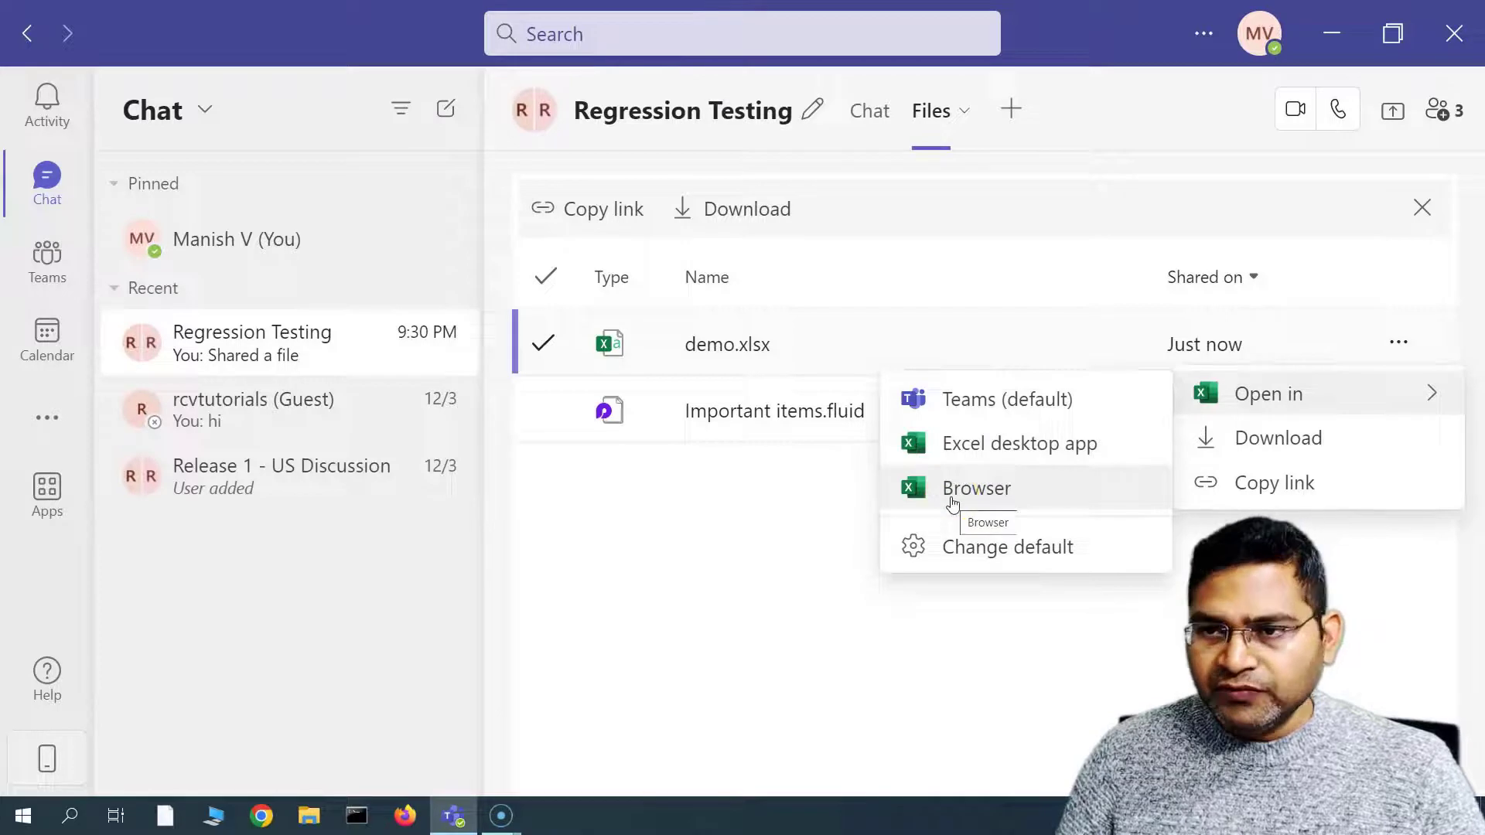
click(994, 555)
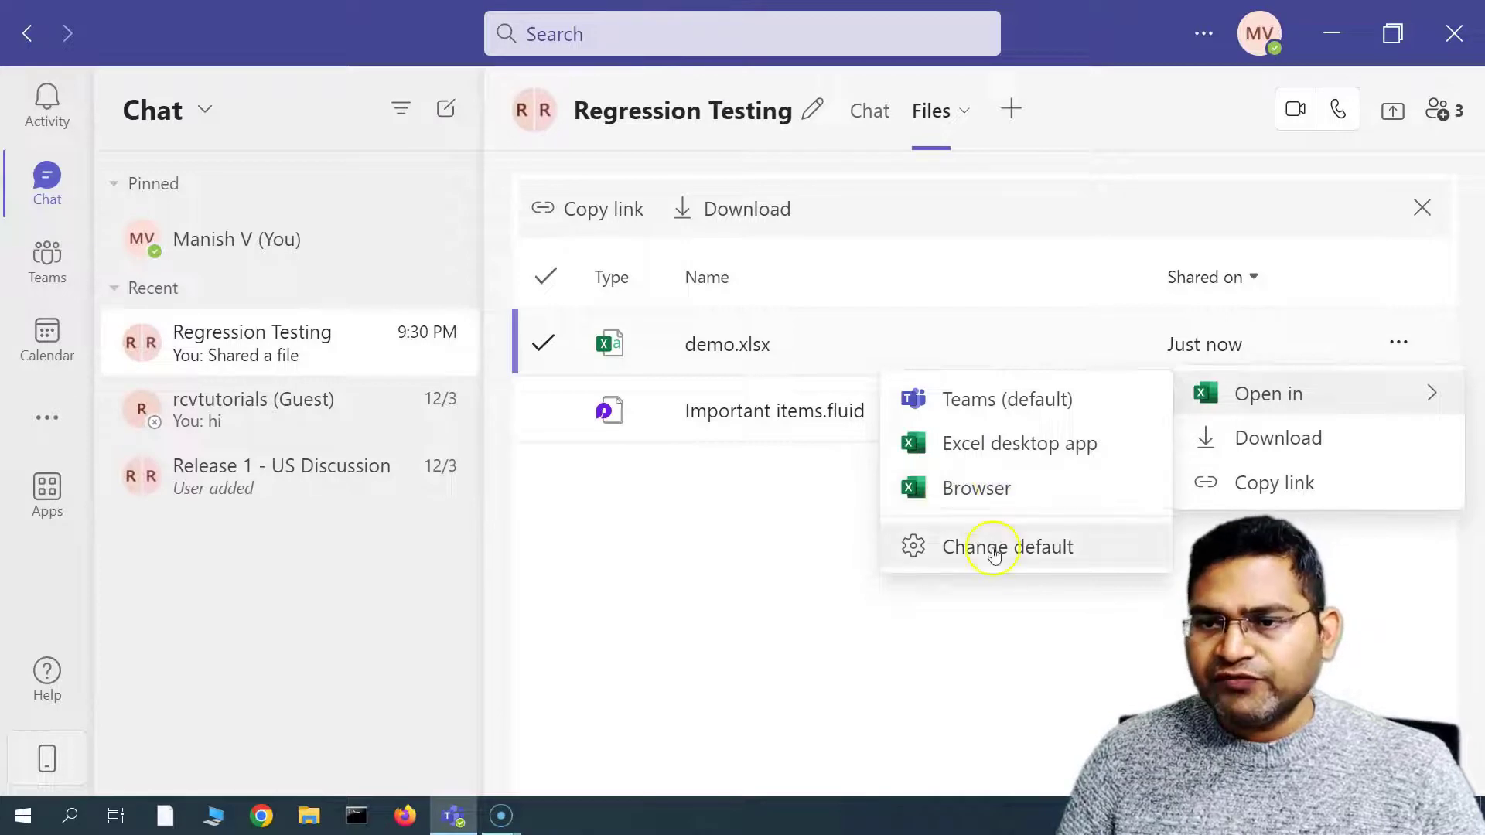
click(1032, 555)
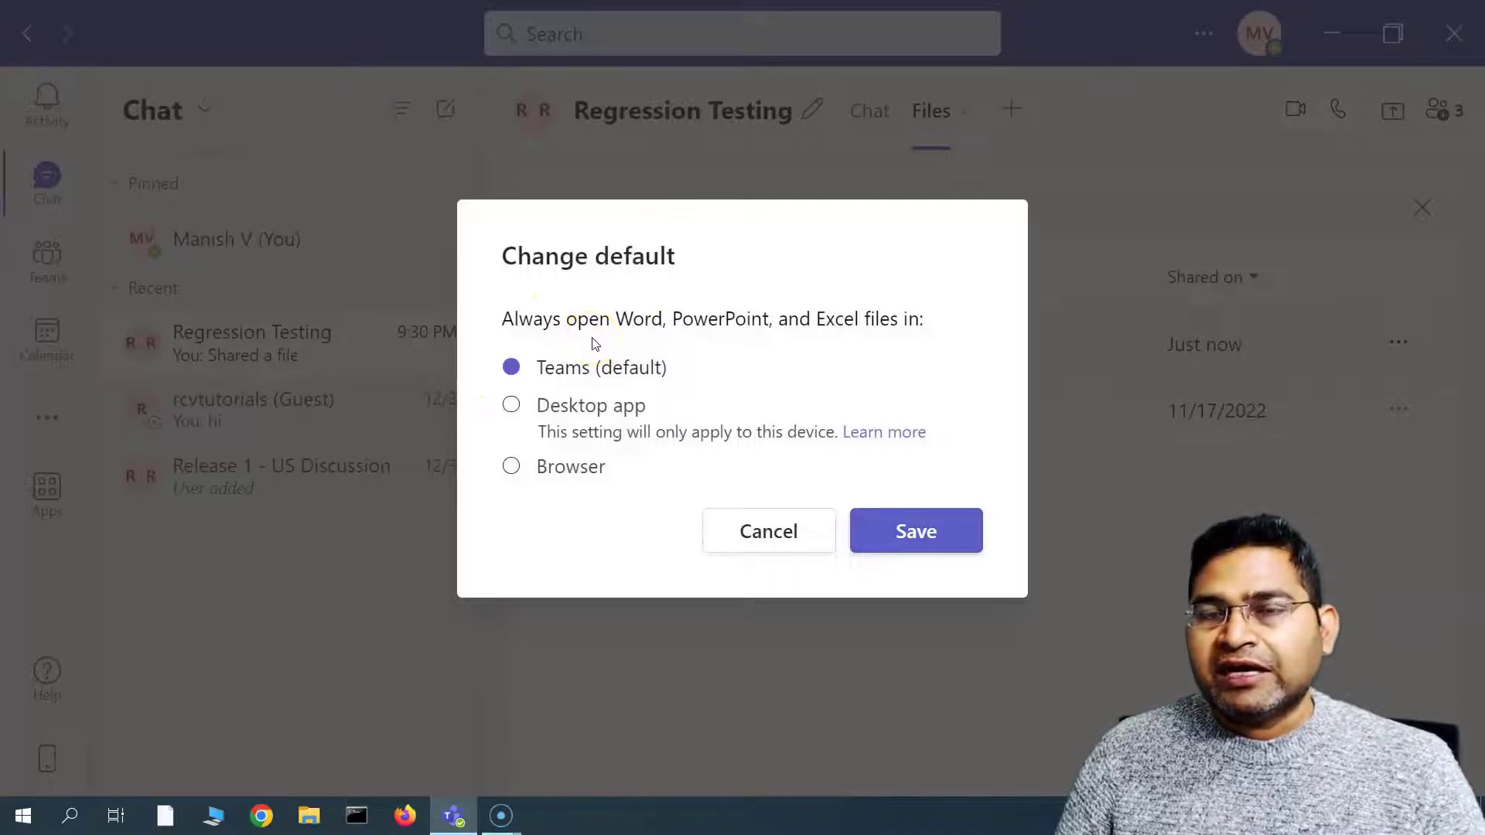
Try Desktop app and Browser, then keep Teams (default) and cancel the setting unchanged.
click(512, 406)
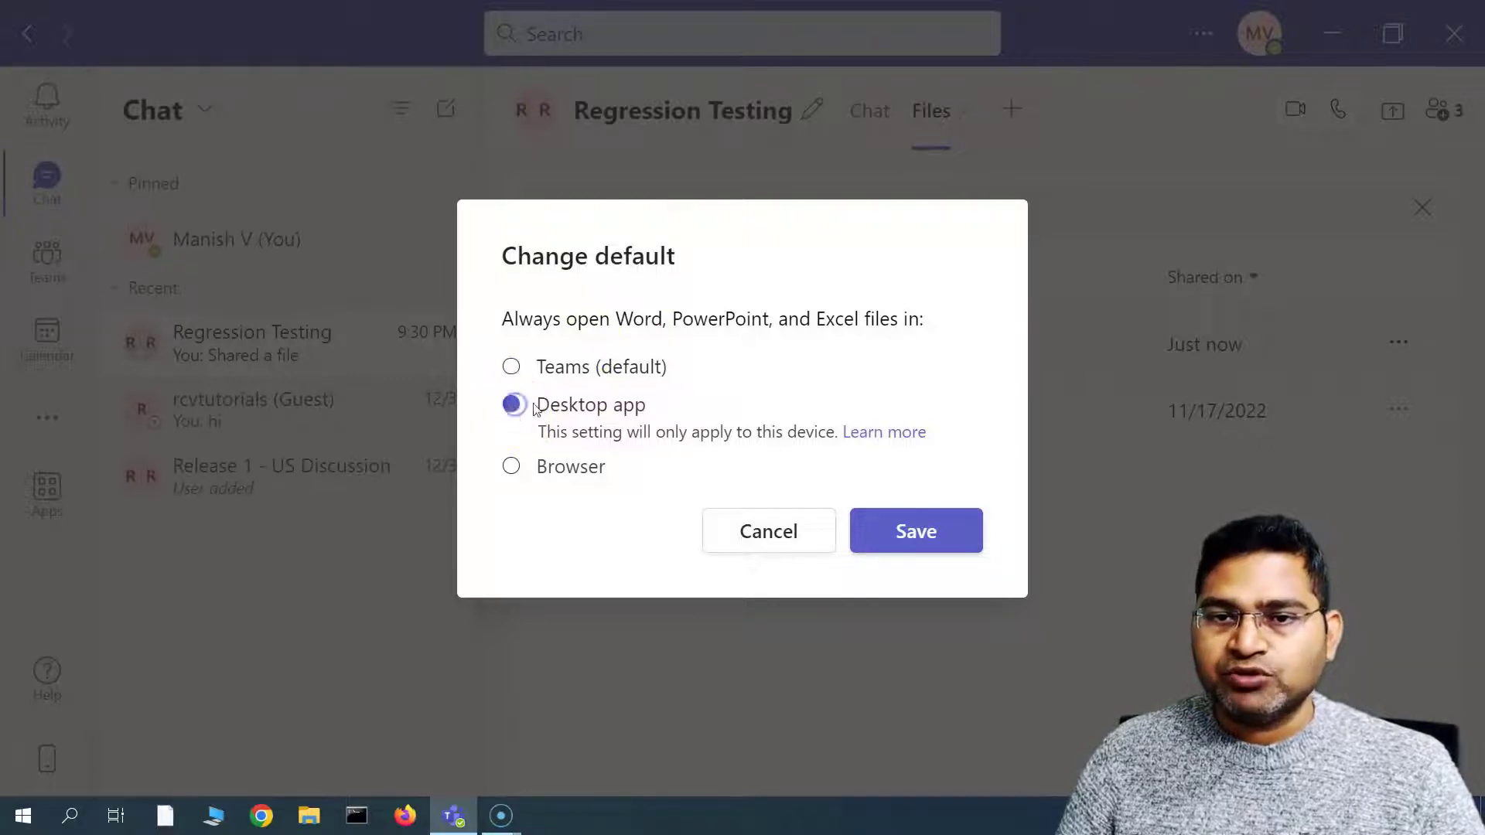
click(511, 466)
click(511, 369)
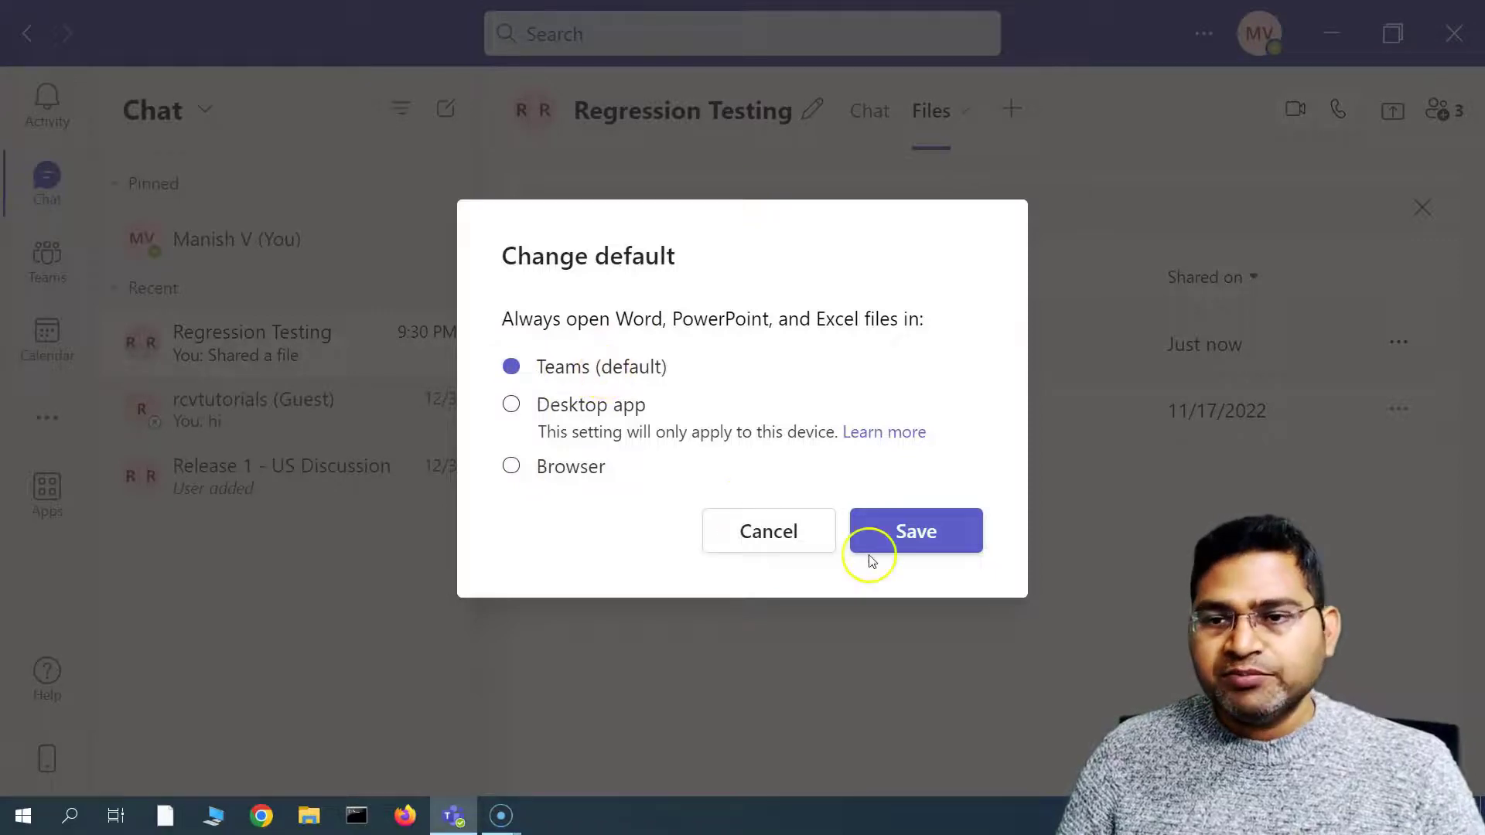
click(774, 534)
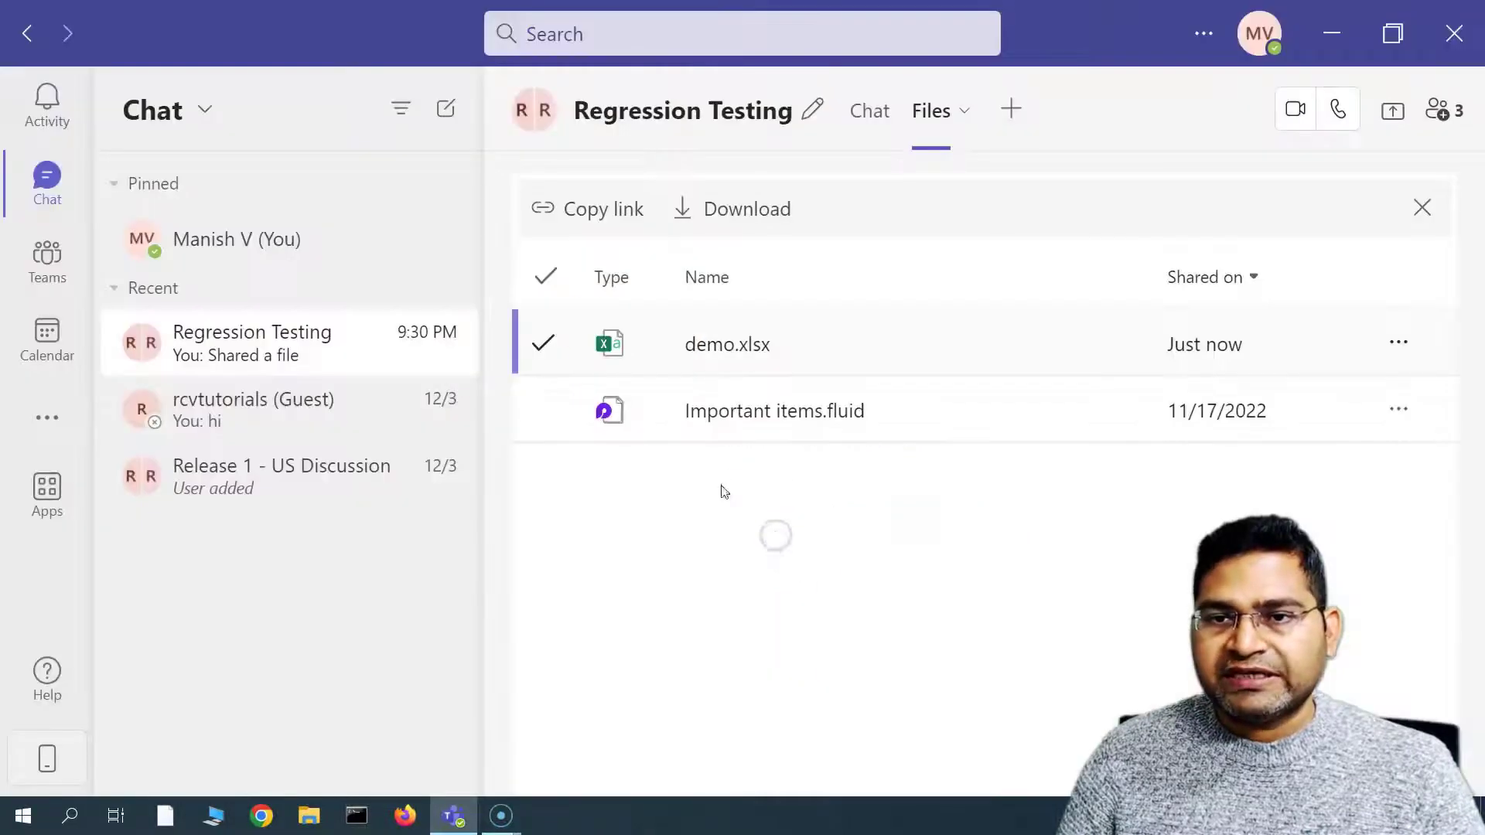
click(1398, 342)
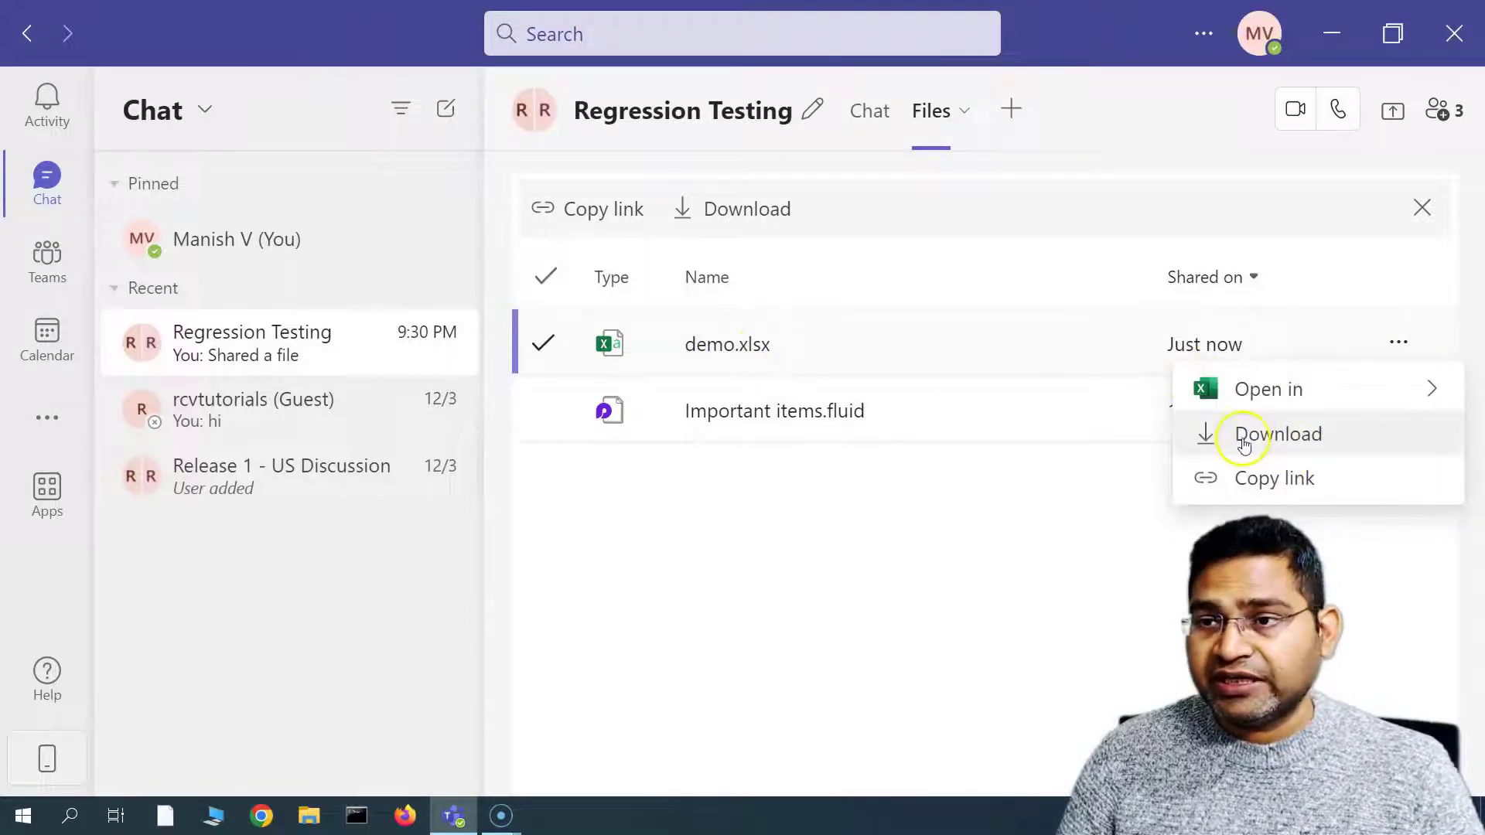
Copy an 'Anyone with the link can edit' link to demo.xlsx and open its Link settings.
click(1284, 484)
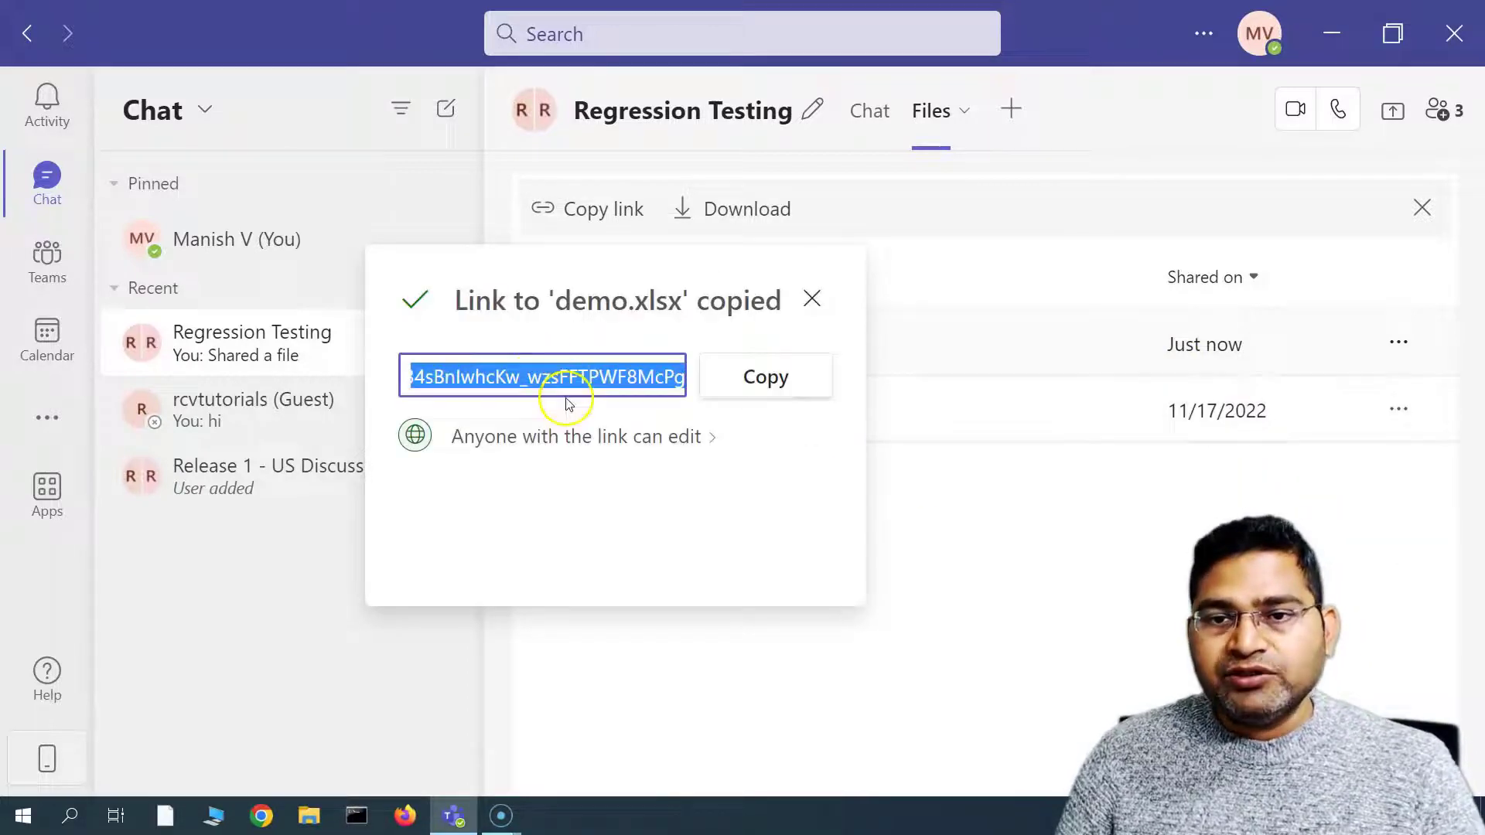
click(766, 378)
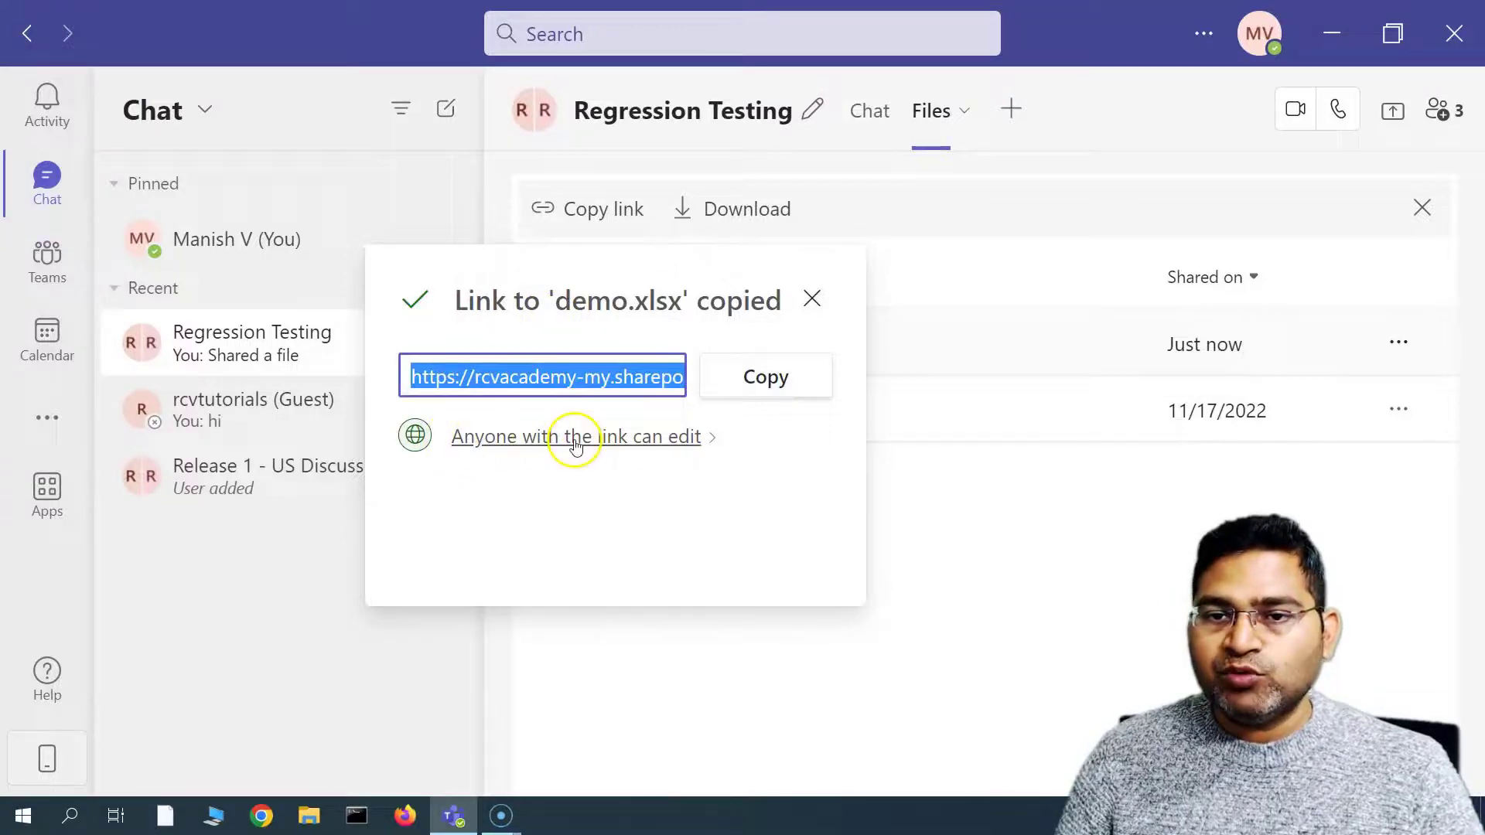
click(699, 442)
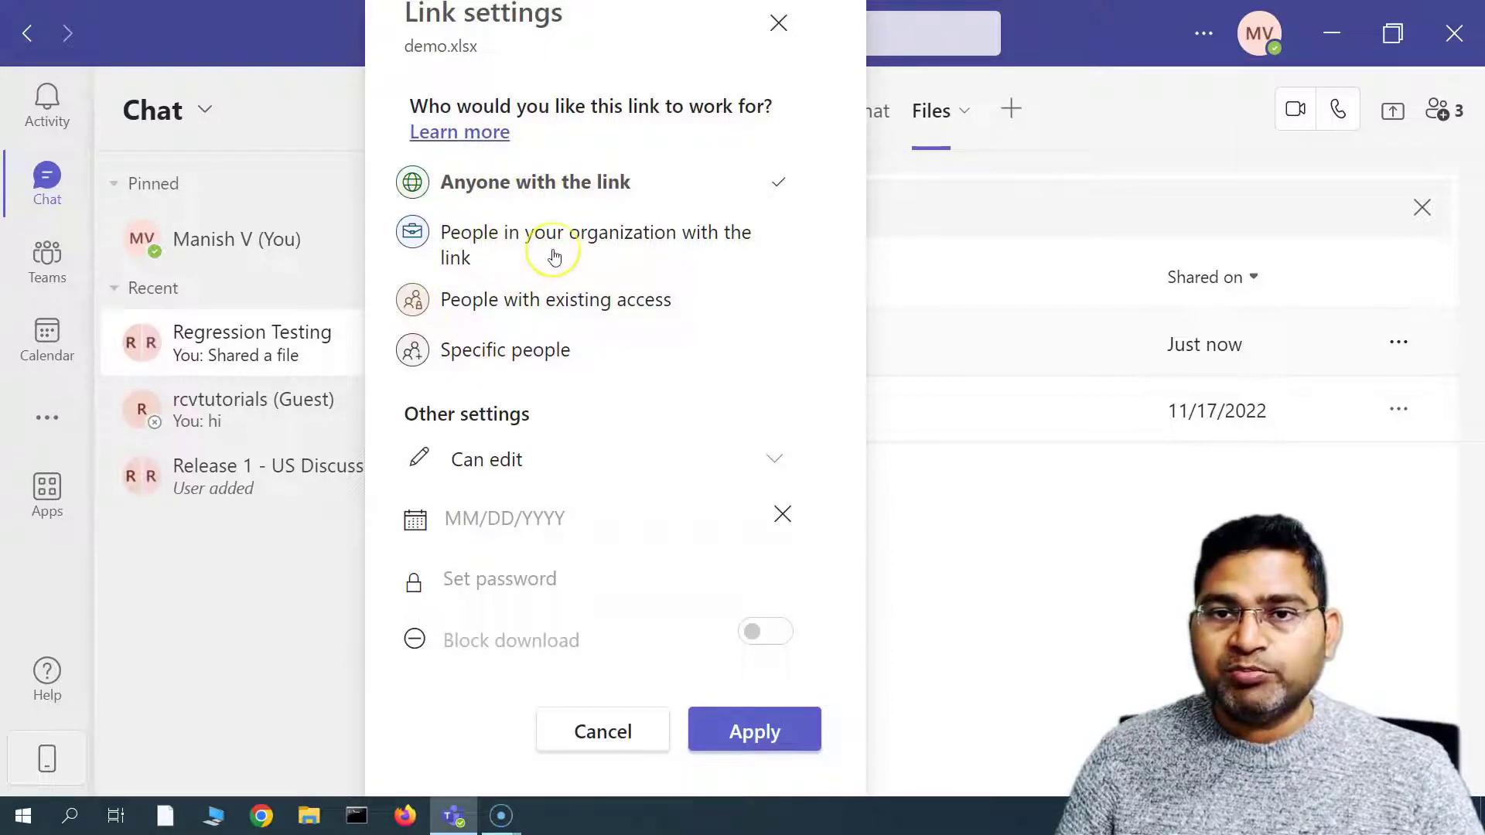
Set the link to work for Anyone with the link, leaving permissions unchanged.
click(541, 313)
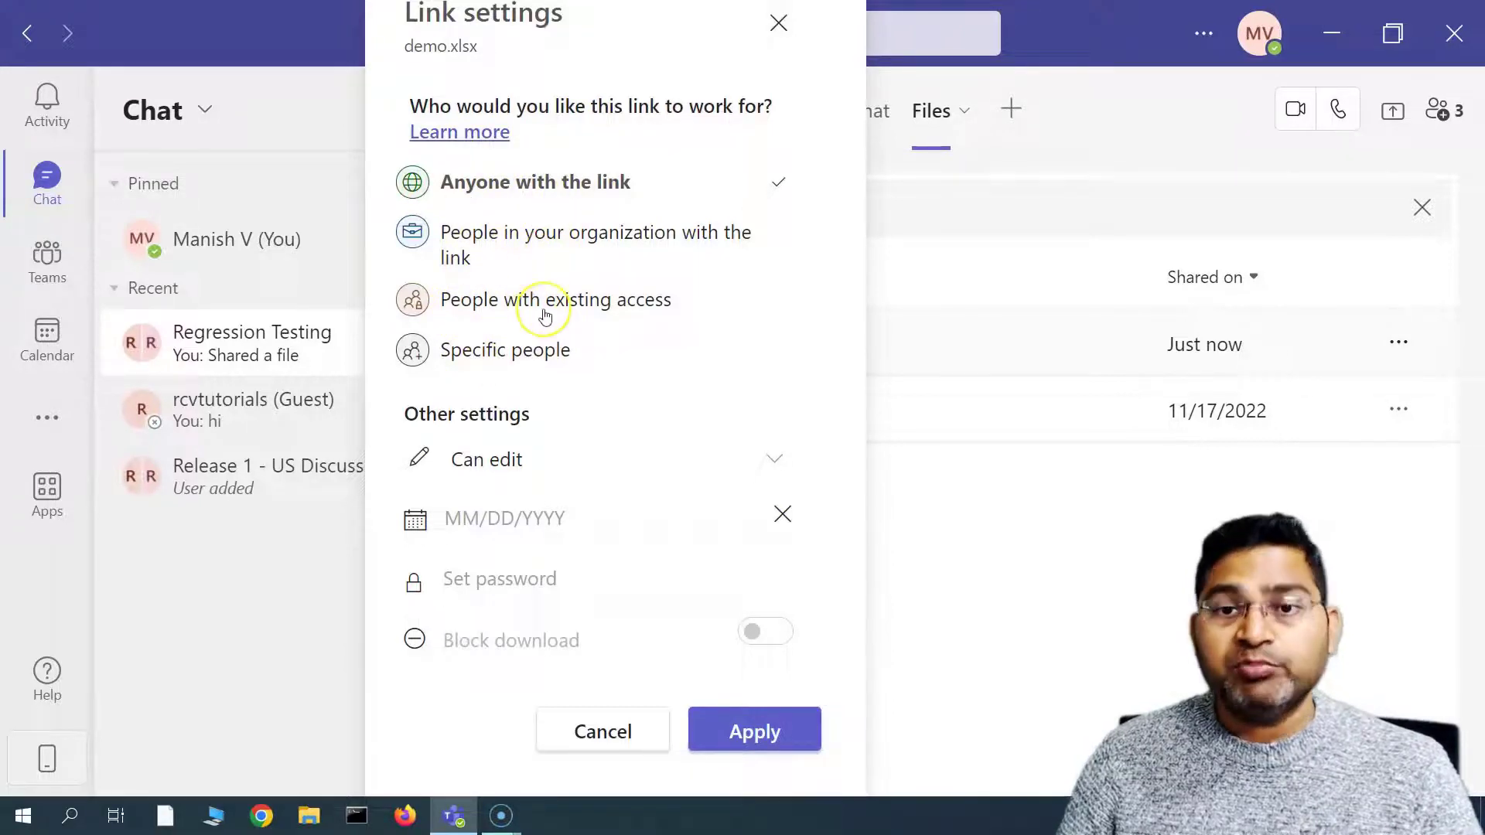
click(499, 350)
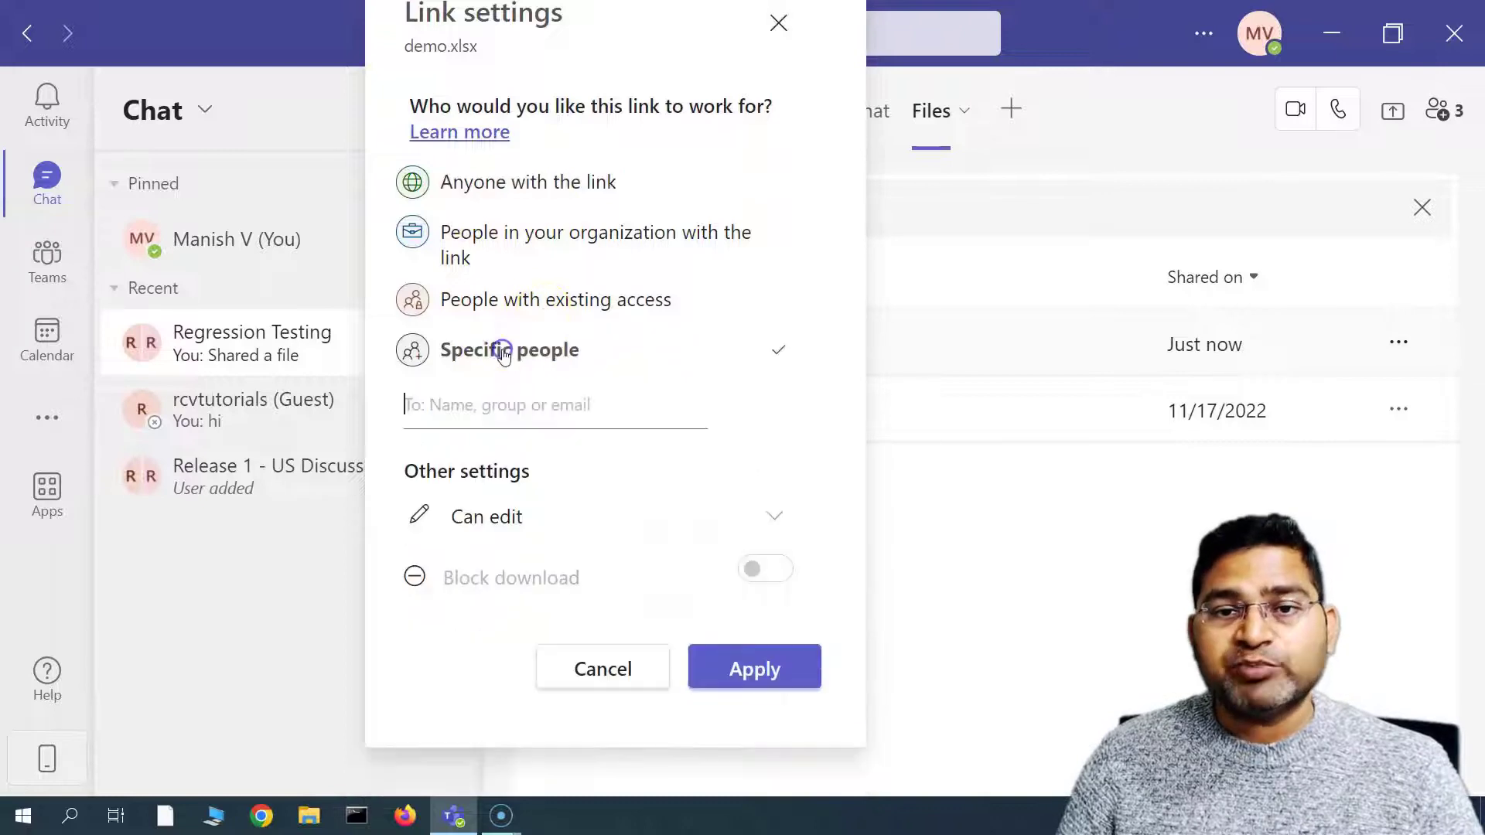
click(494, 190)
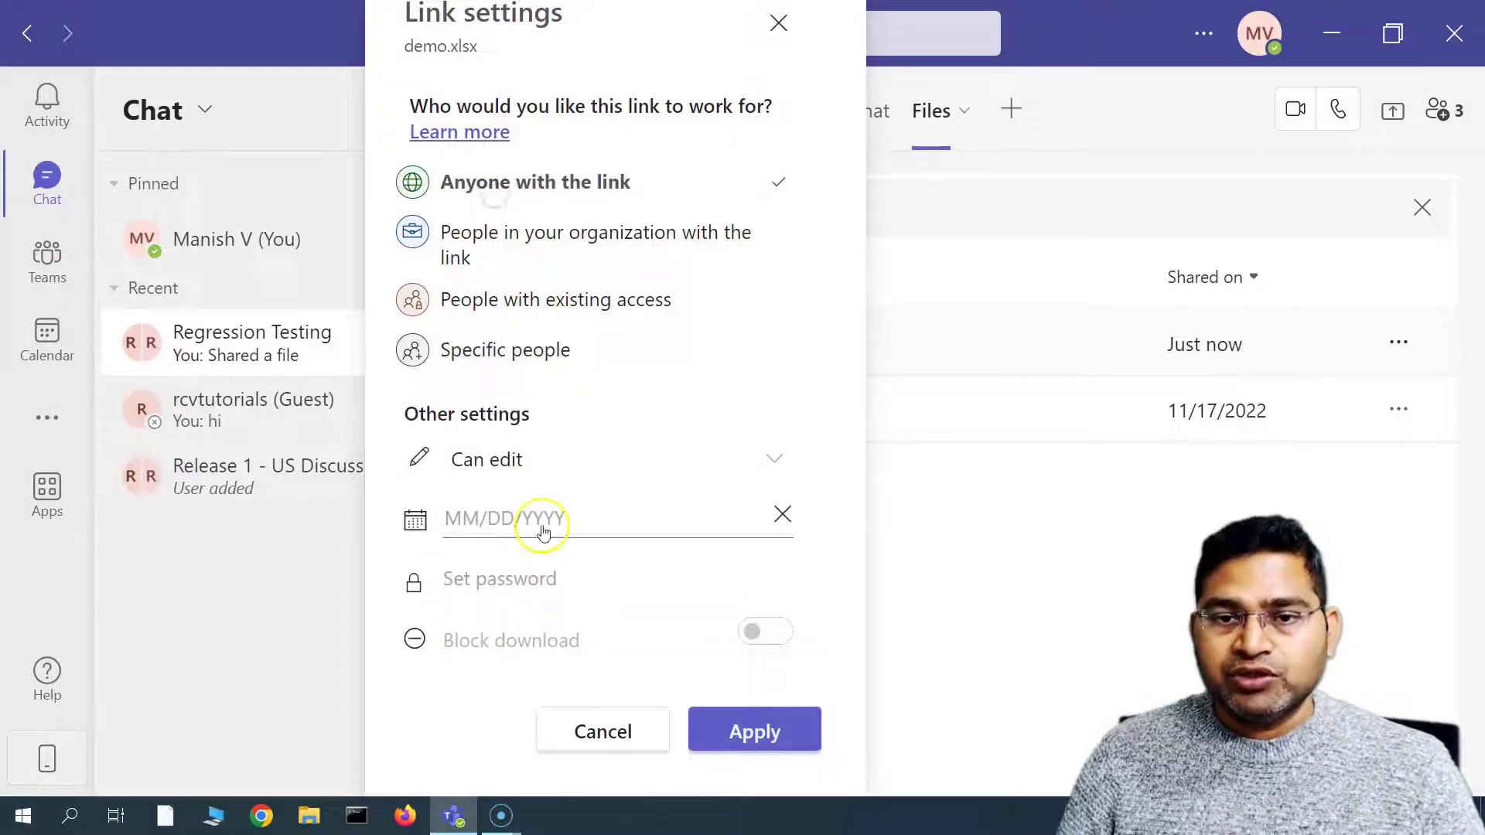
click(561, 465)
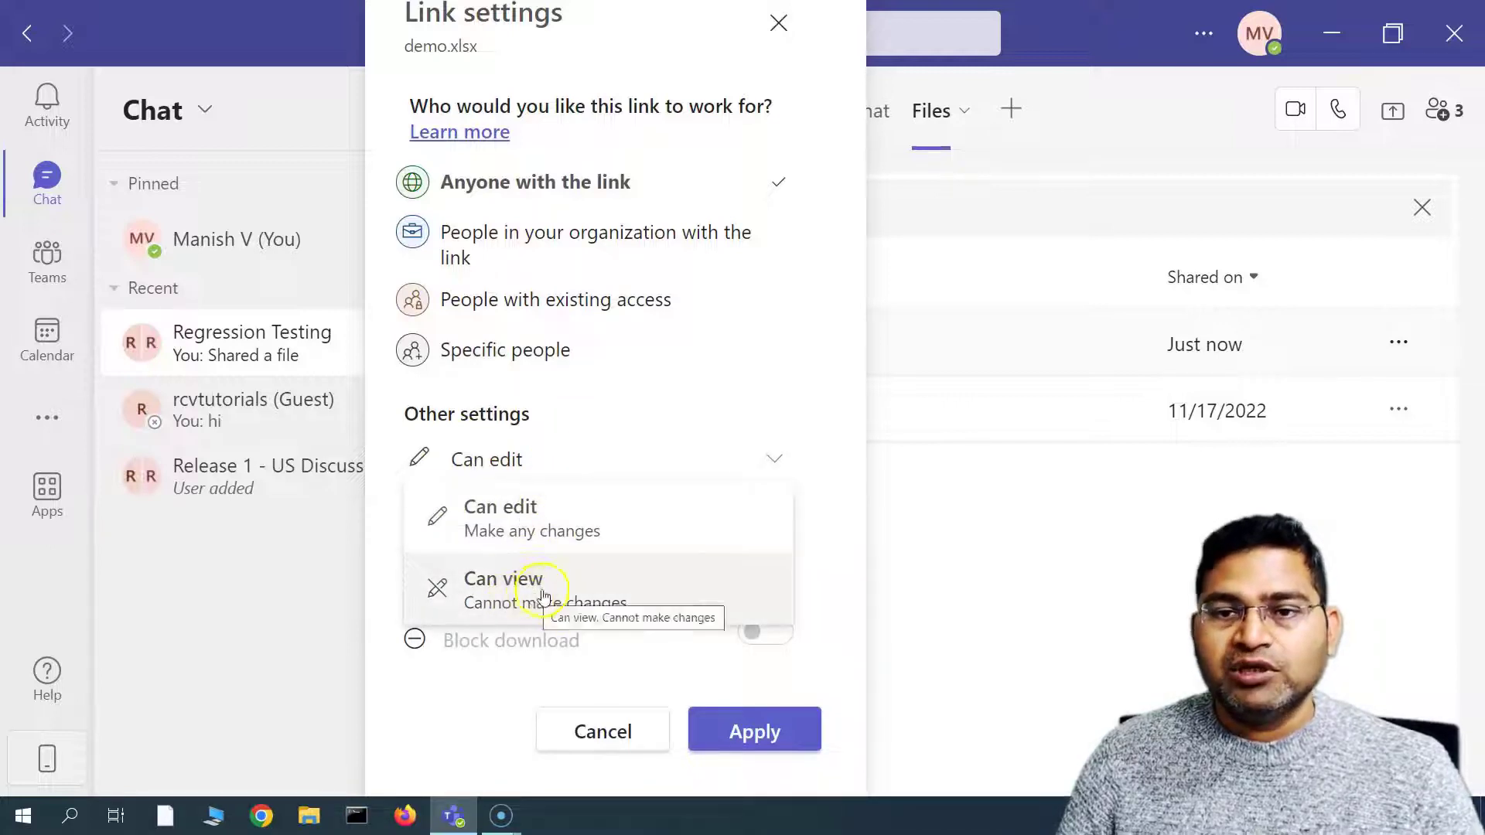
click(829, 396)
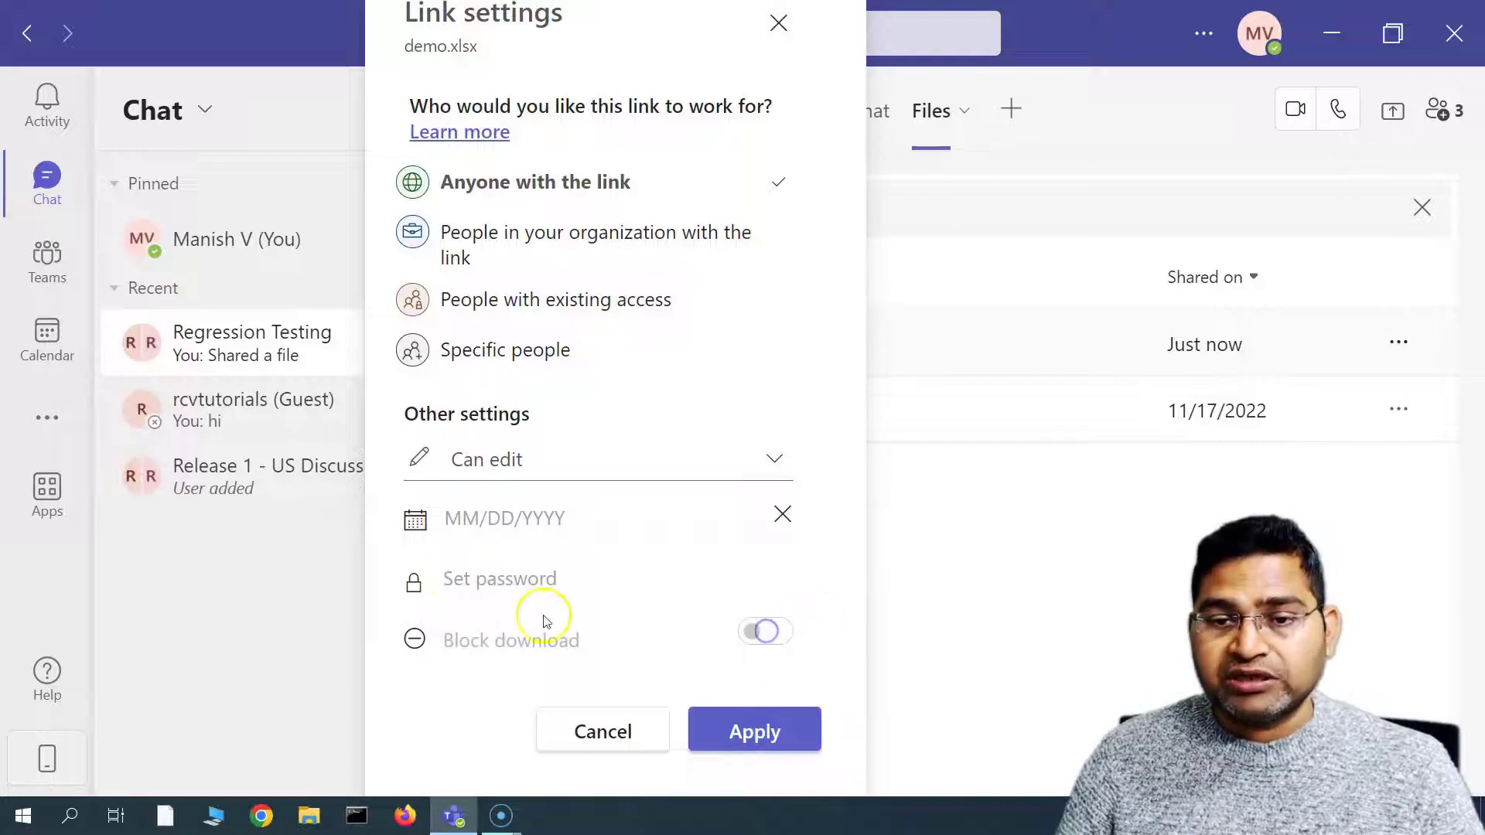
Try Can view with Block download, then cancel to keep the edit link.
click(568, 462)
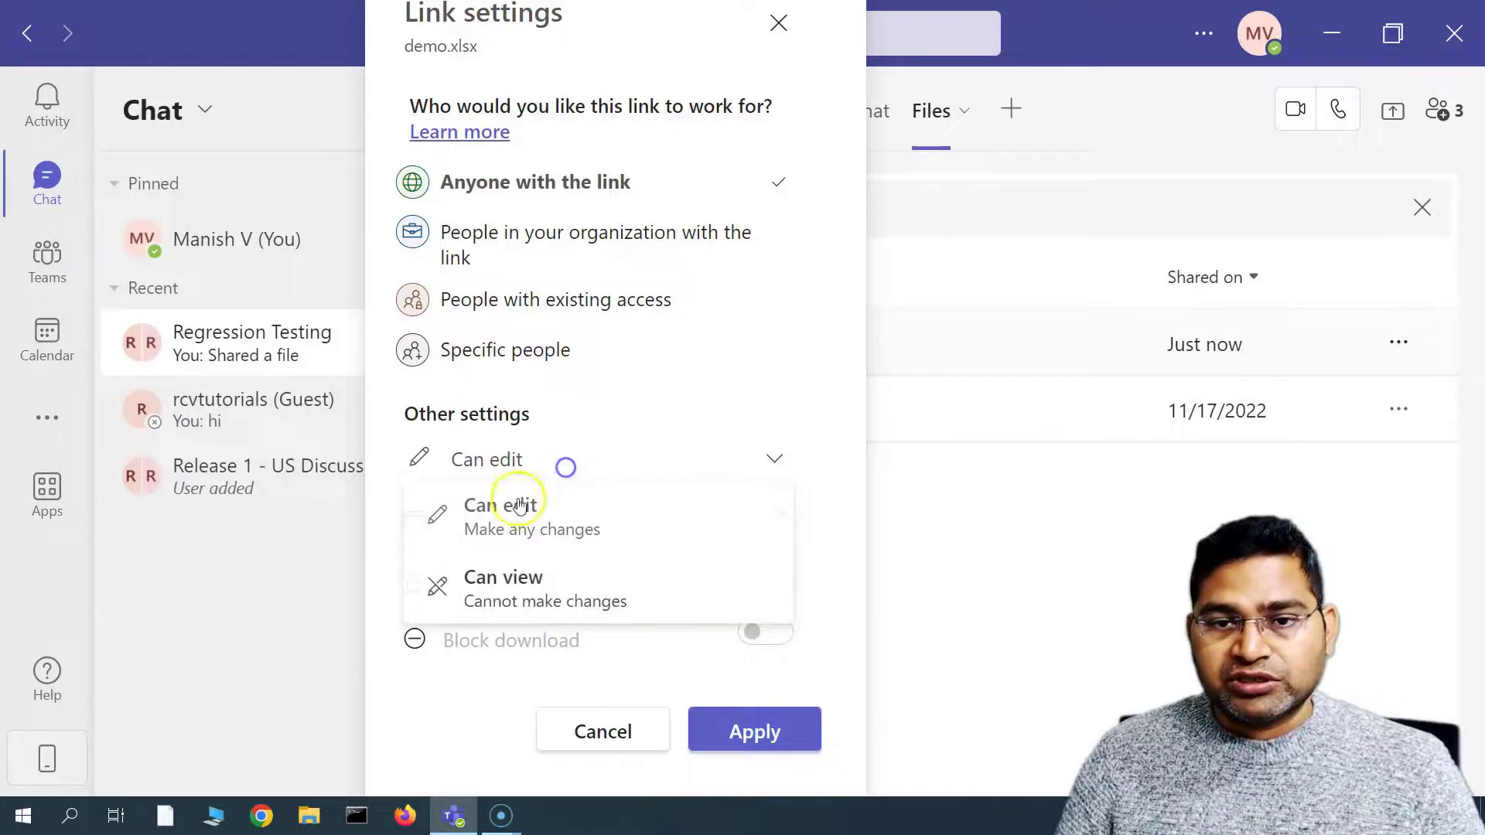
click(522, 585)
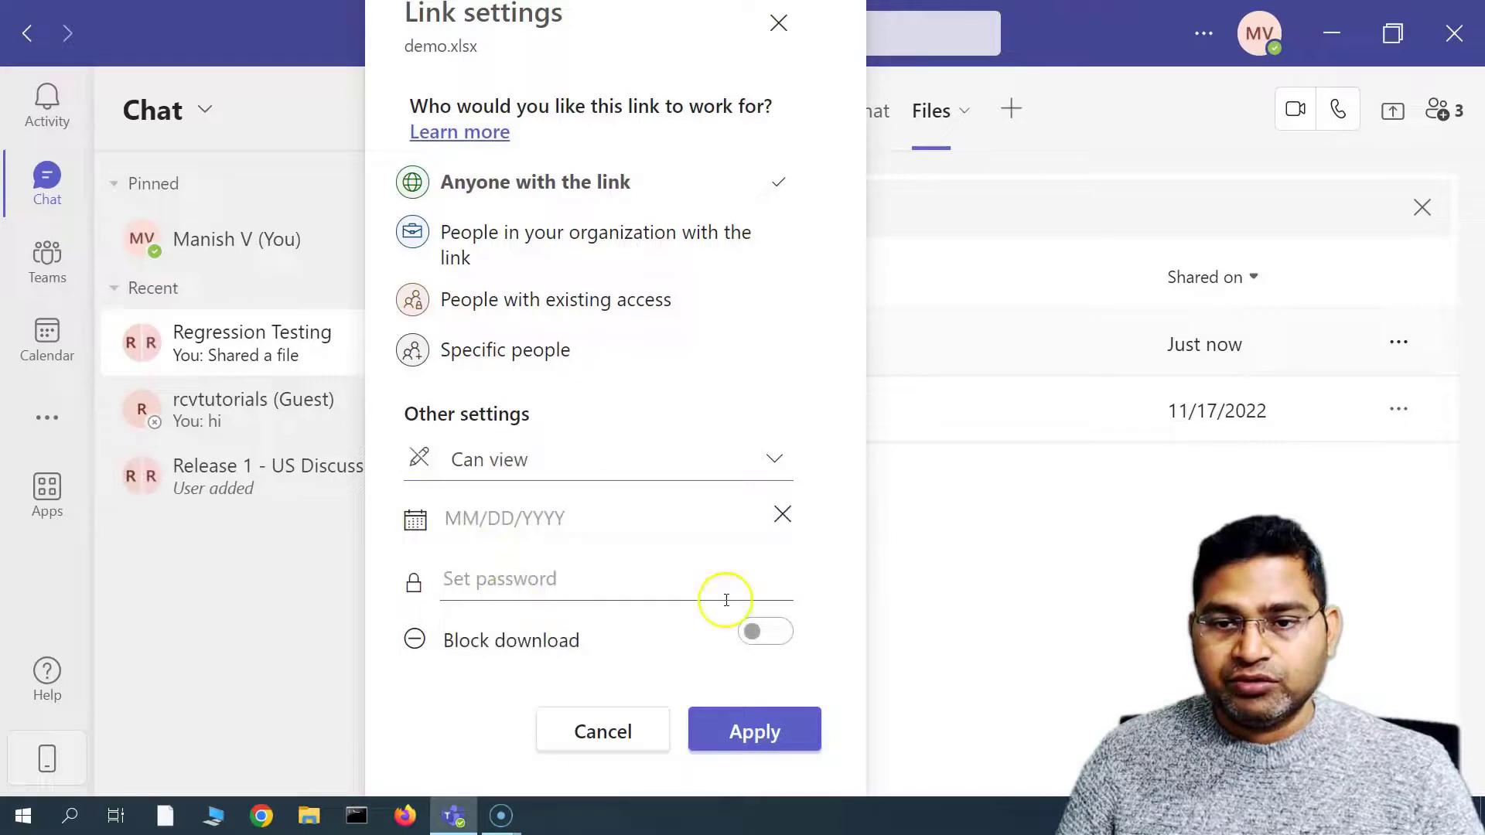
click(771, 635)
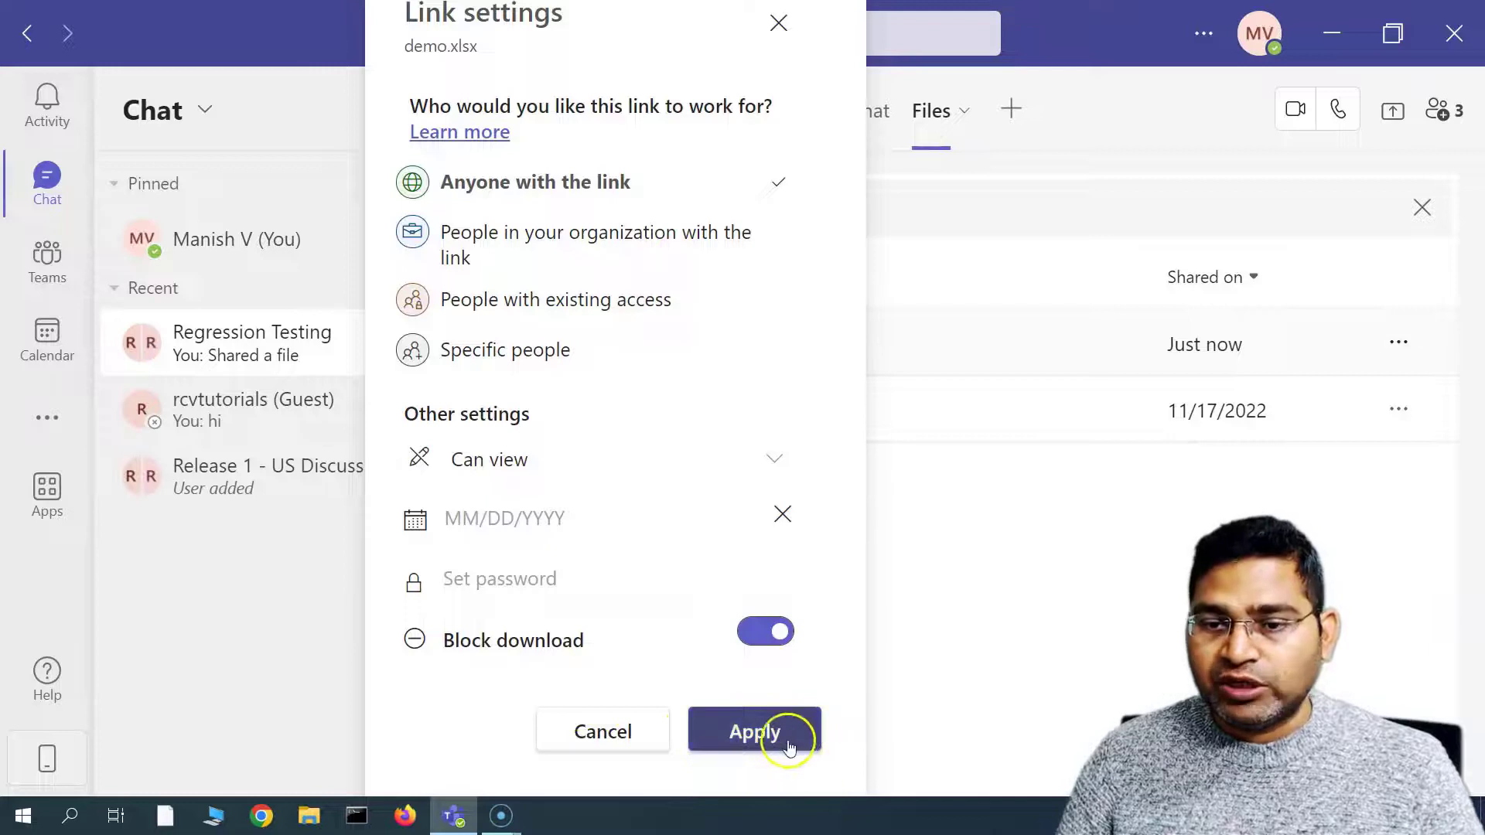
click(586, 743)
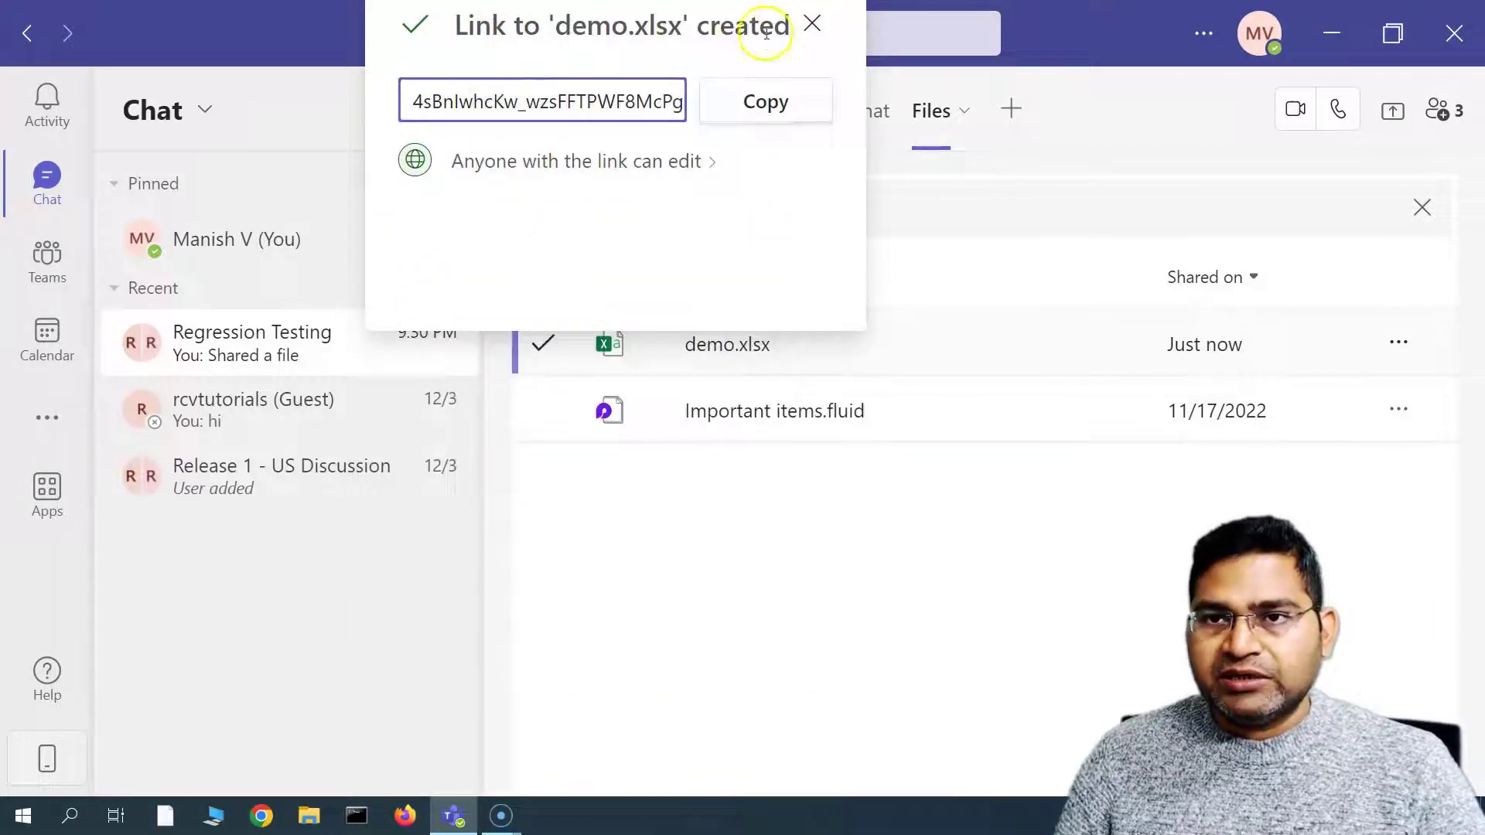
Close the link-created popup and open demo.xlsx in Excel inside Teams.
click(811, 20)
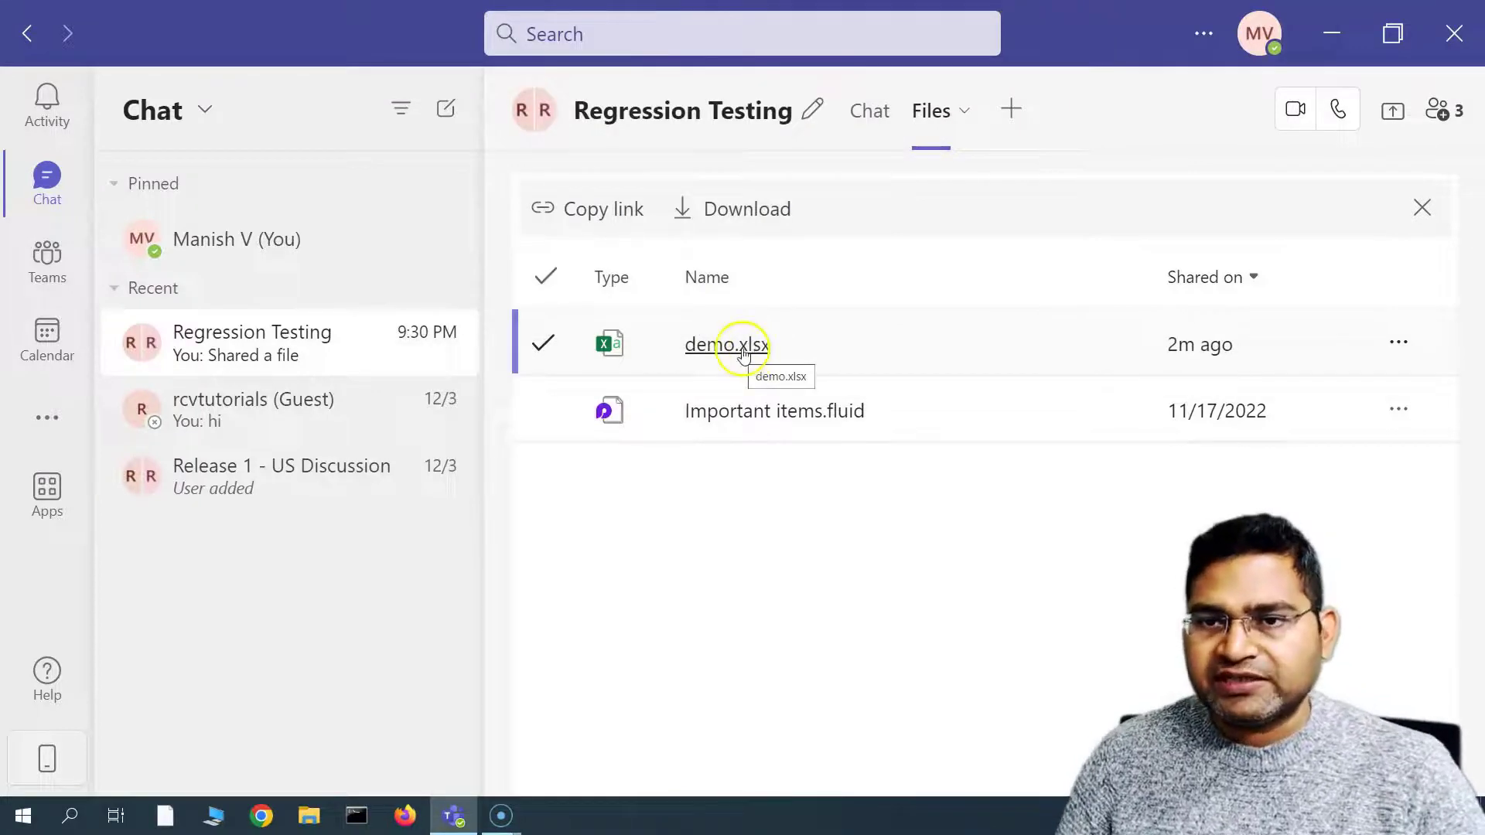
click(741, 346)
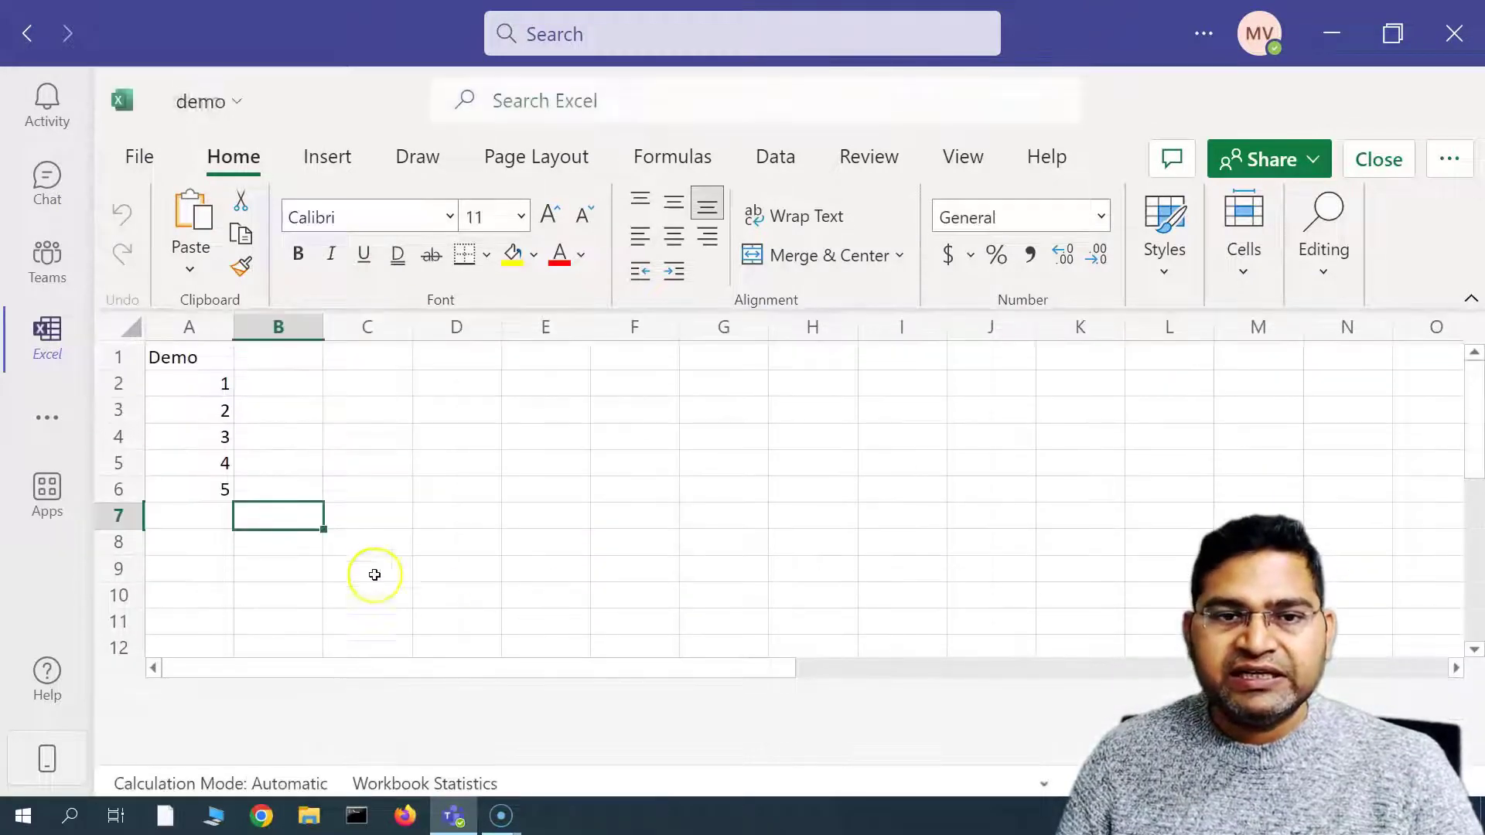
Enter 5 in cell B2 and dismiss the privacy notice.
click(293, 387)
text(5)
key(Return)
click(281, 477)
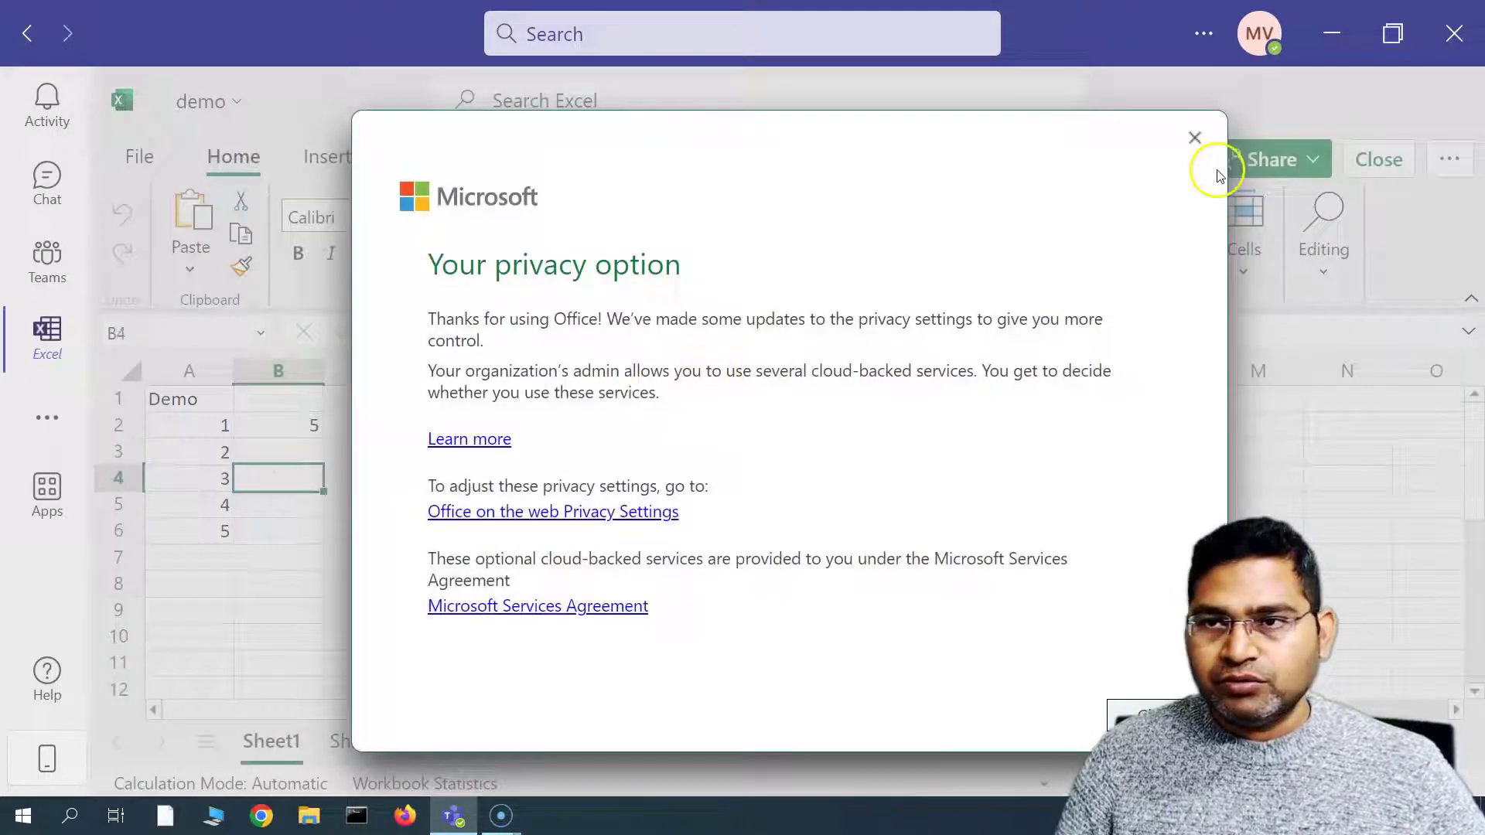
click(1198, 140)
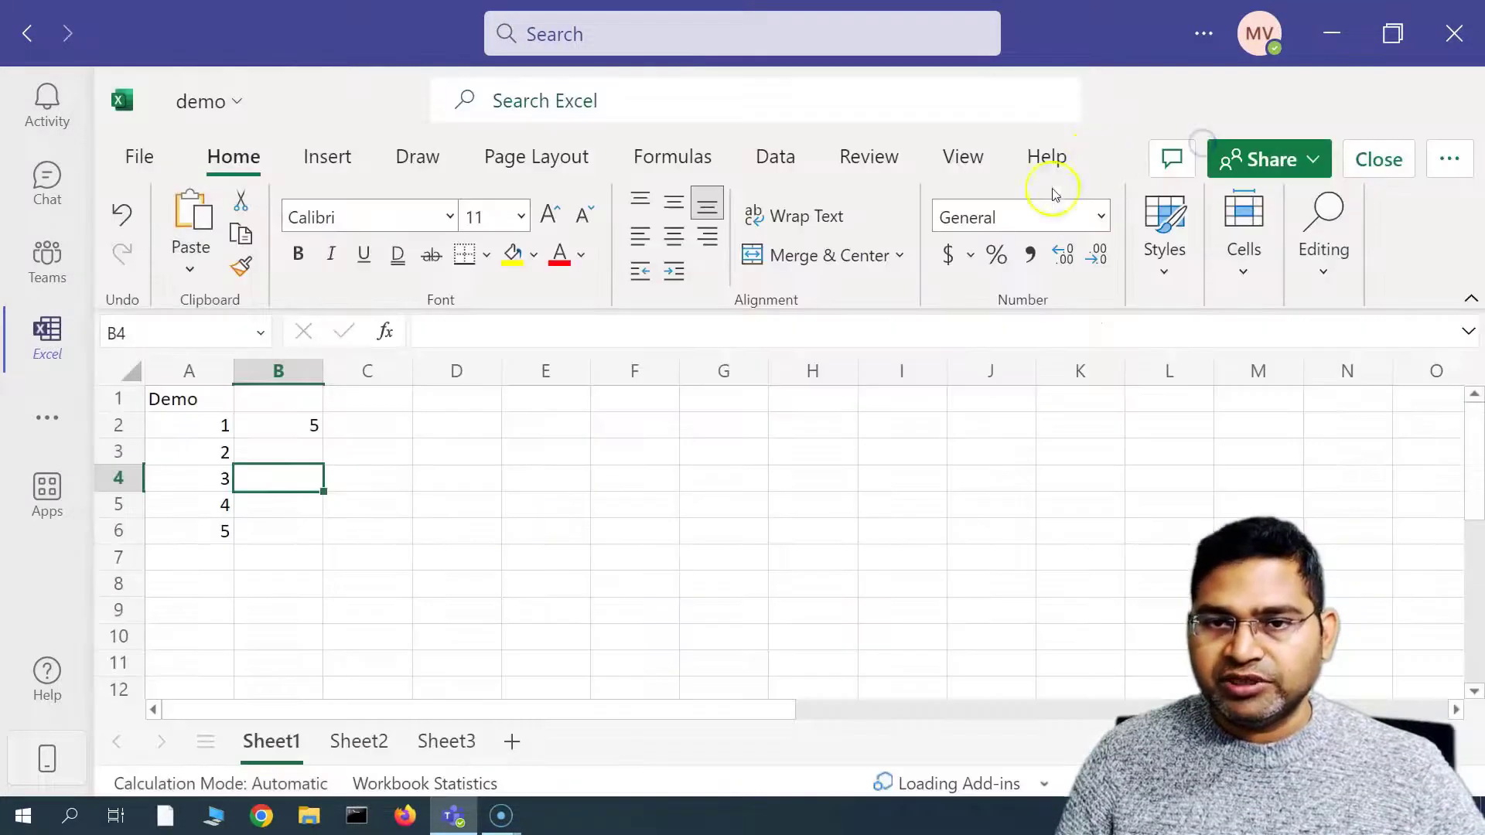
Enter 5 in cells B3, B4, B5 and B6.
click(314, 447)
text(5)
click(309, 484)
text(5)
click(293, 505)
click(299, 527)
text(5)
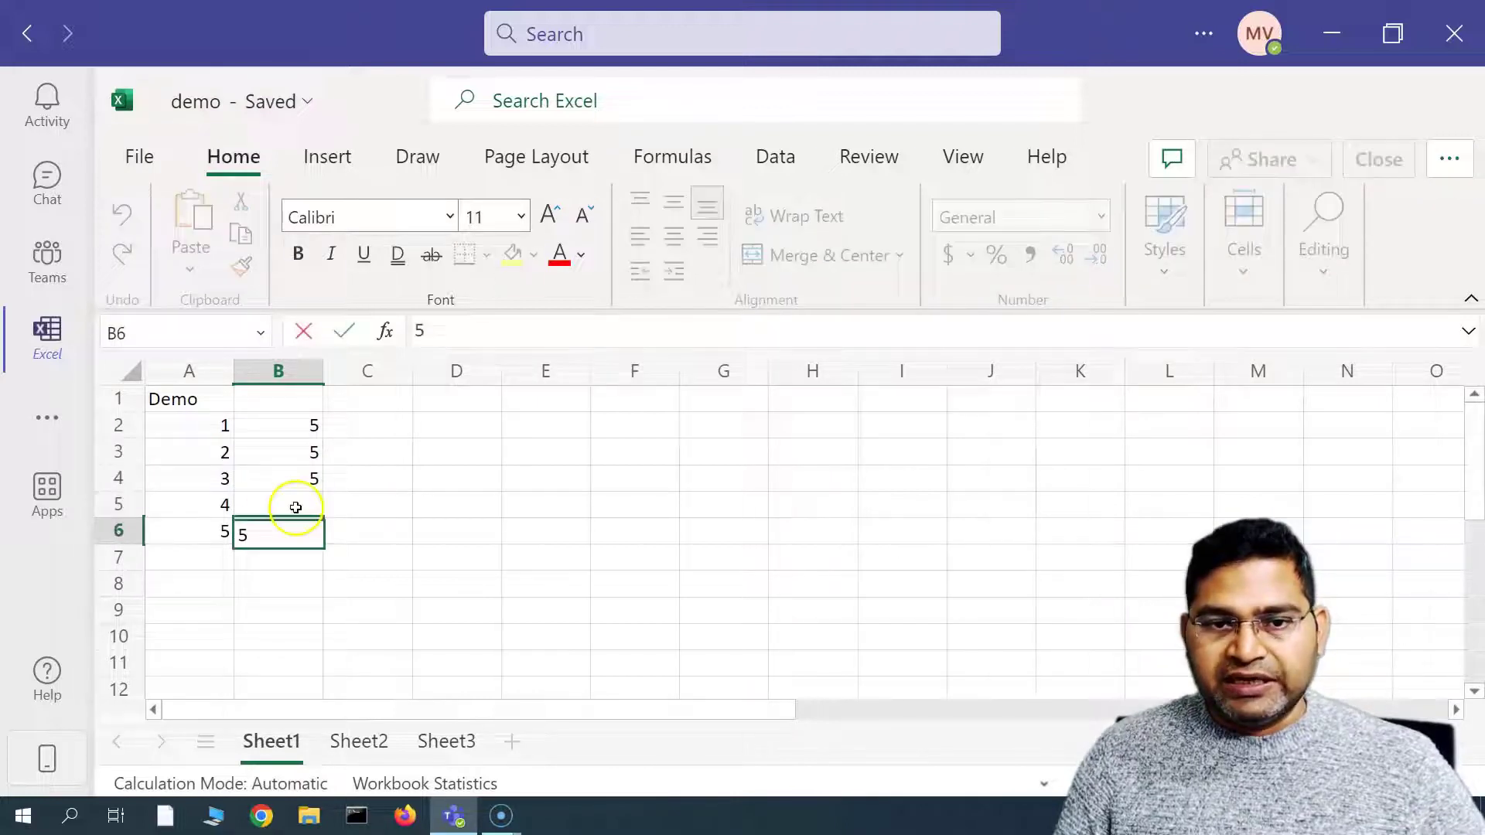
click(295, 504)
text(5)
click(410, 506)
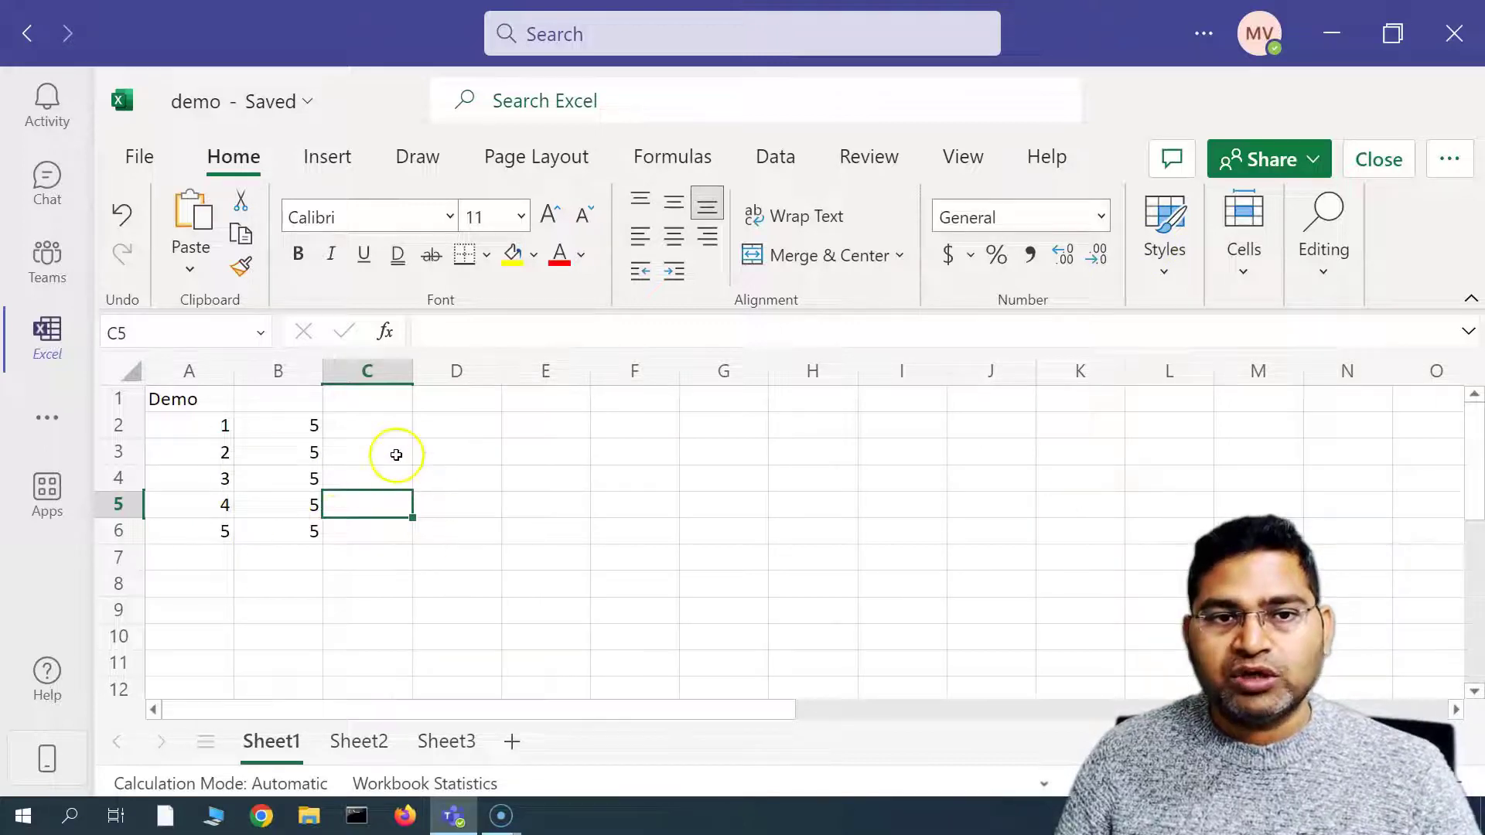
click(1029, 501)
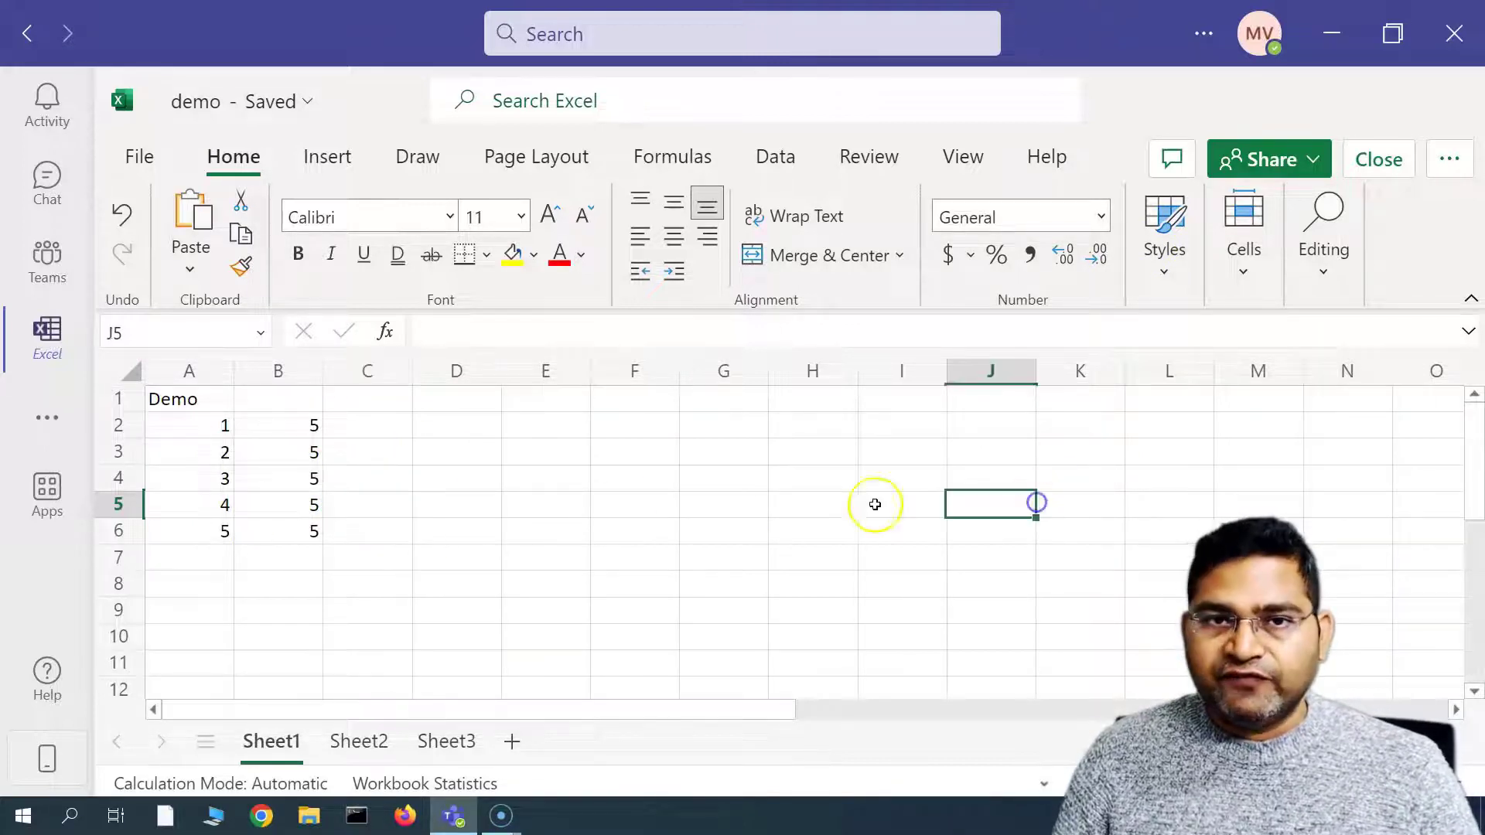
Leave Excel and go back to the Regression Testing chat's Files tab listing demo.xlsx.
click(47, 186)
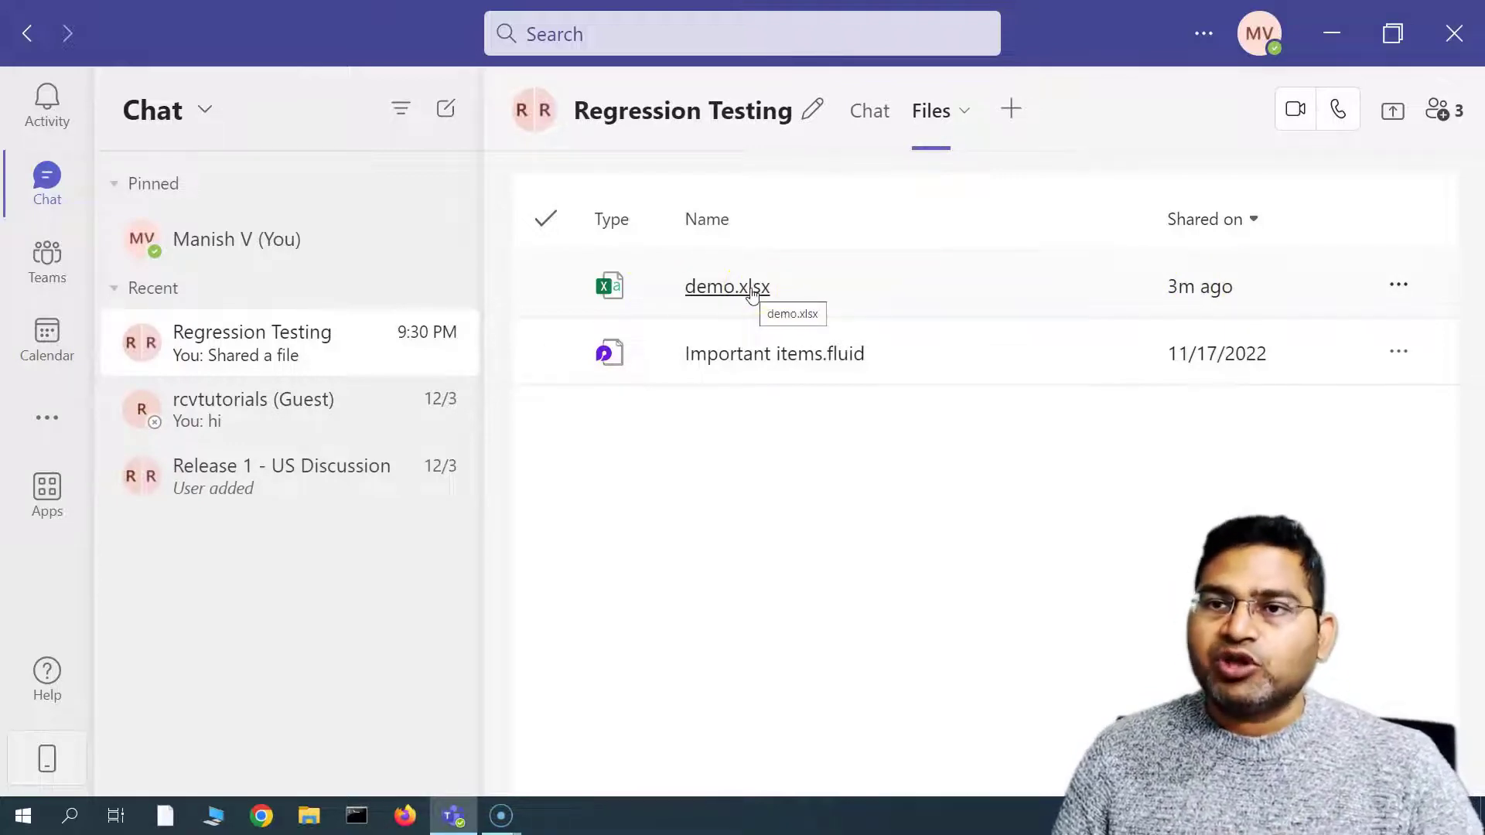
click(963, 115)
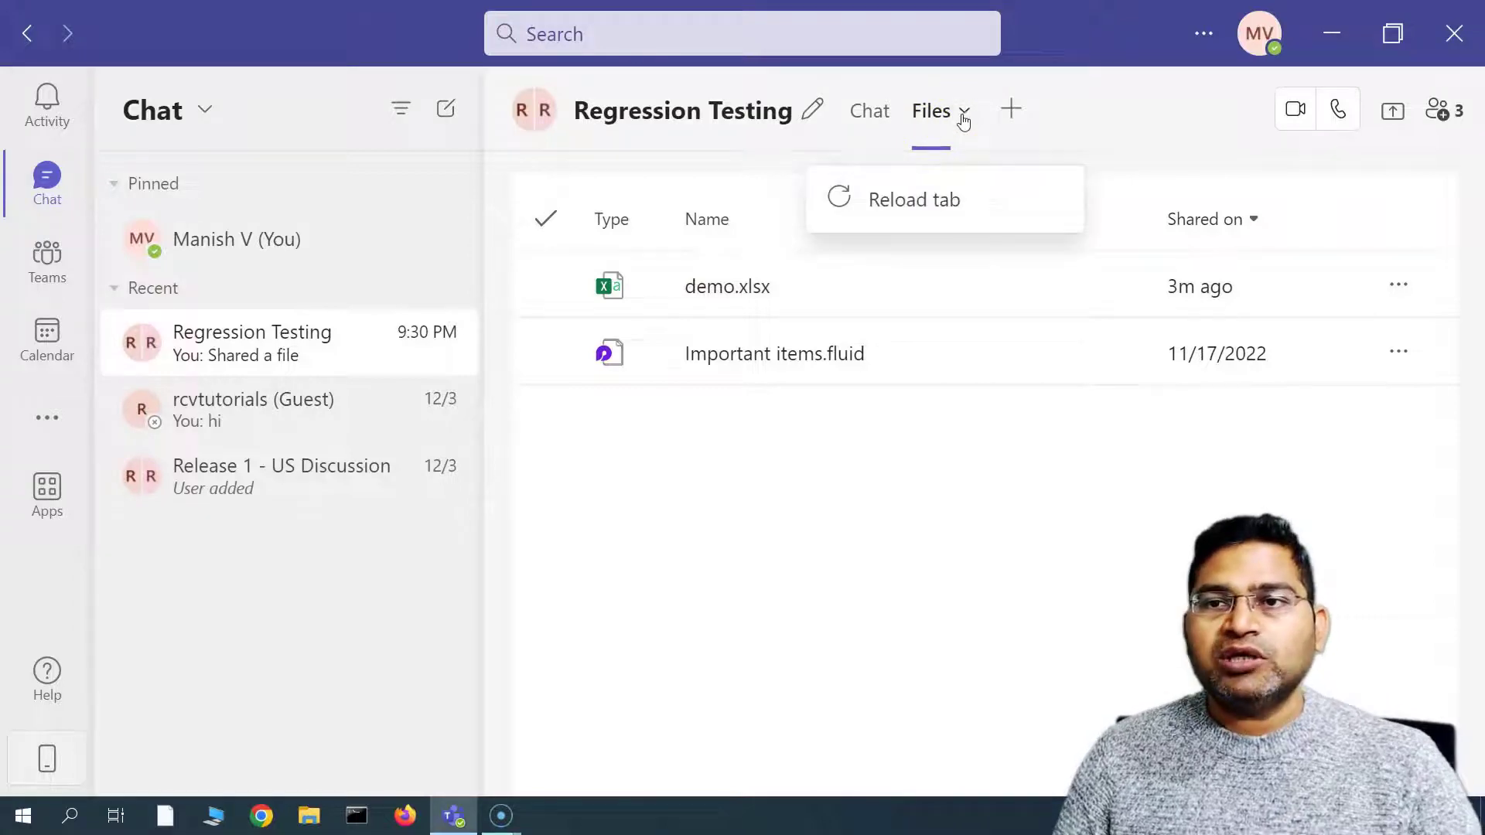
click(696, 189)
click(930, 117)
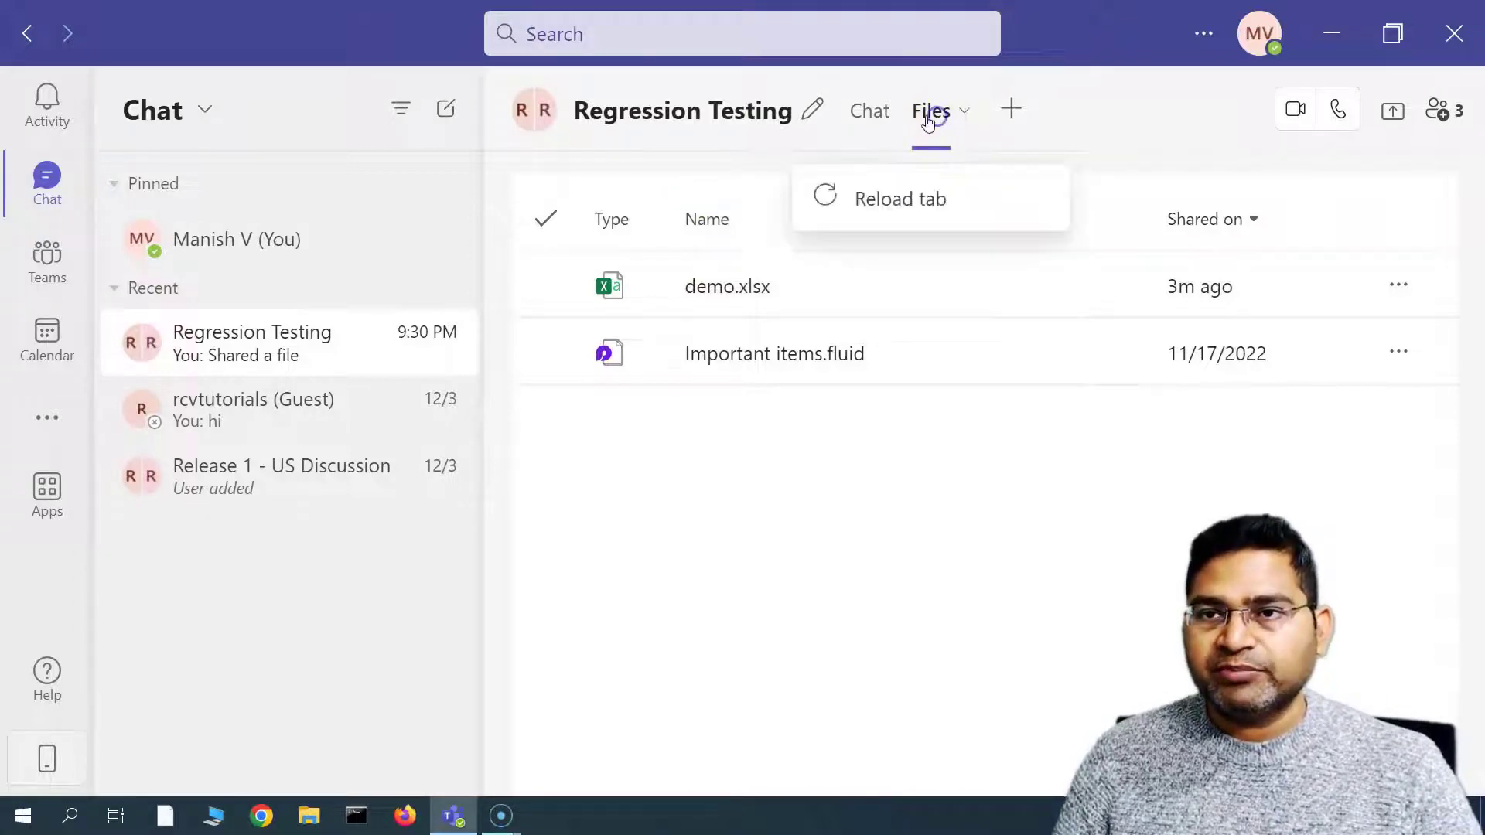
click(867, 114)
click(936, 117)
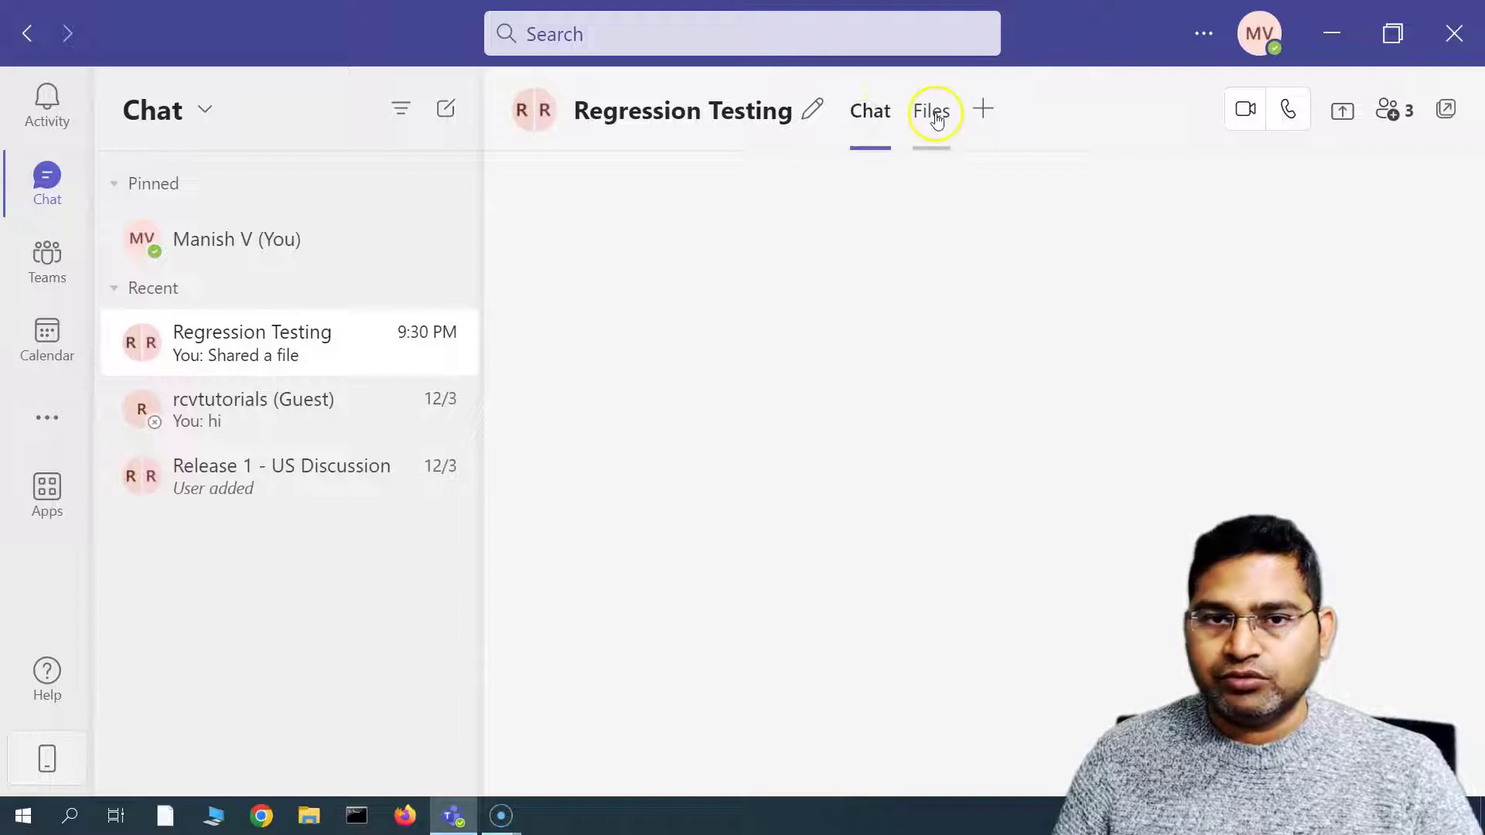
click(932, 121)
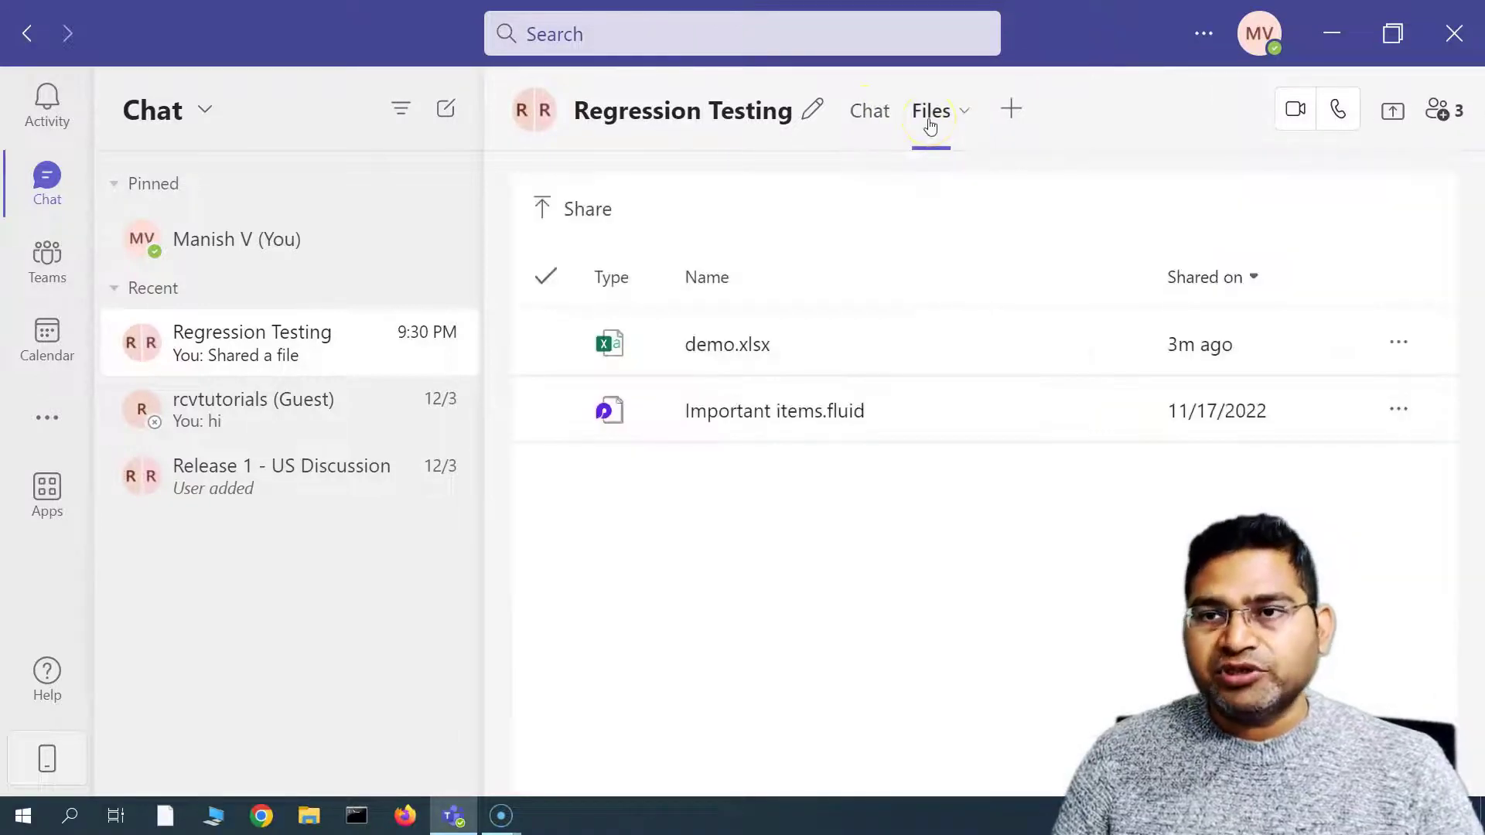
Look at the Share menu's file sources, then close it.
click(594, 223)
click(489, 295)
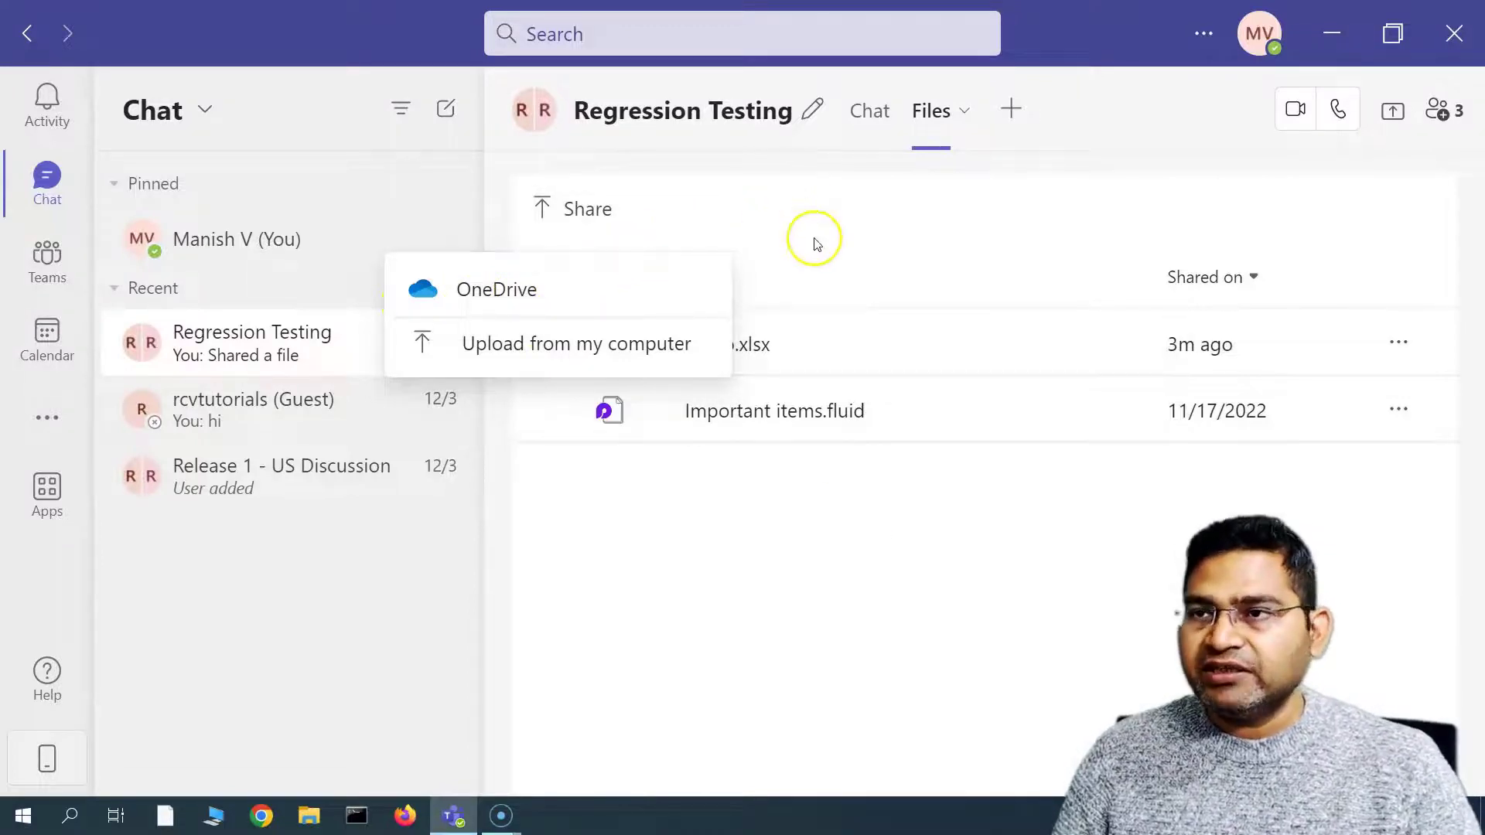
click(958, 198)
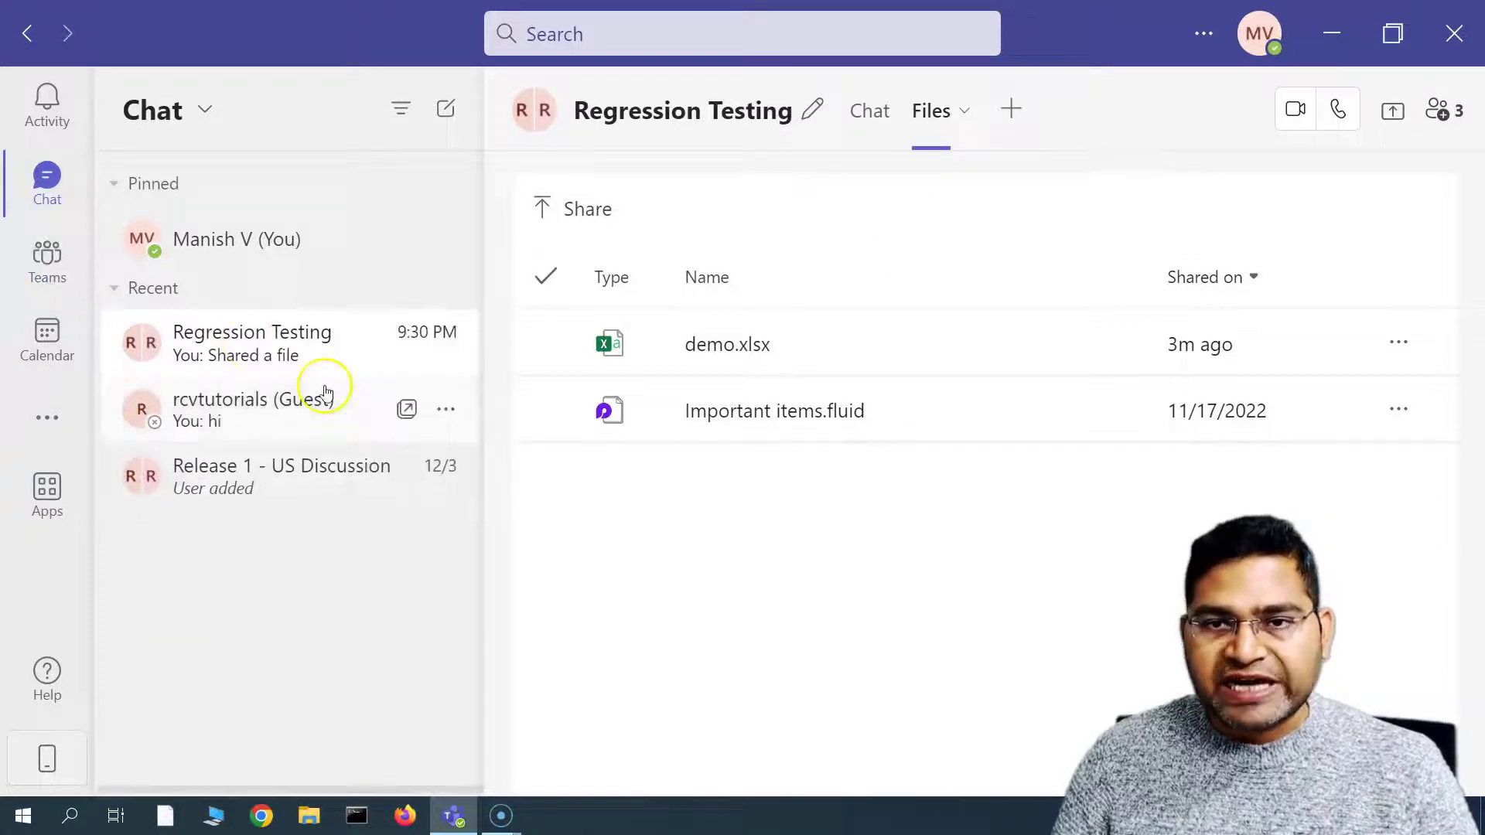
Go to the Sprinters team's Testing Squad channel via Teams and the BAs channel.
click(56, 261)
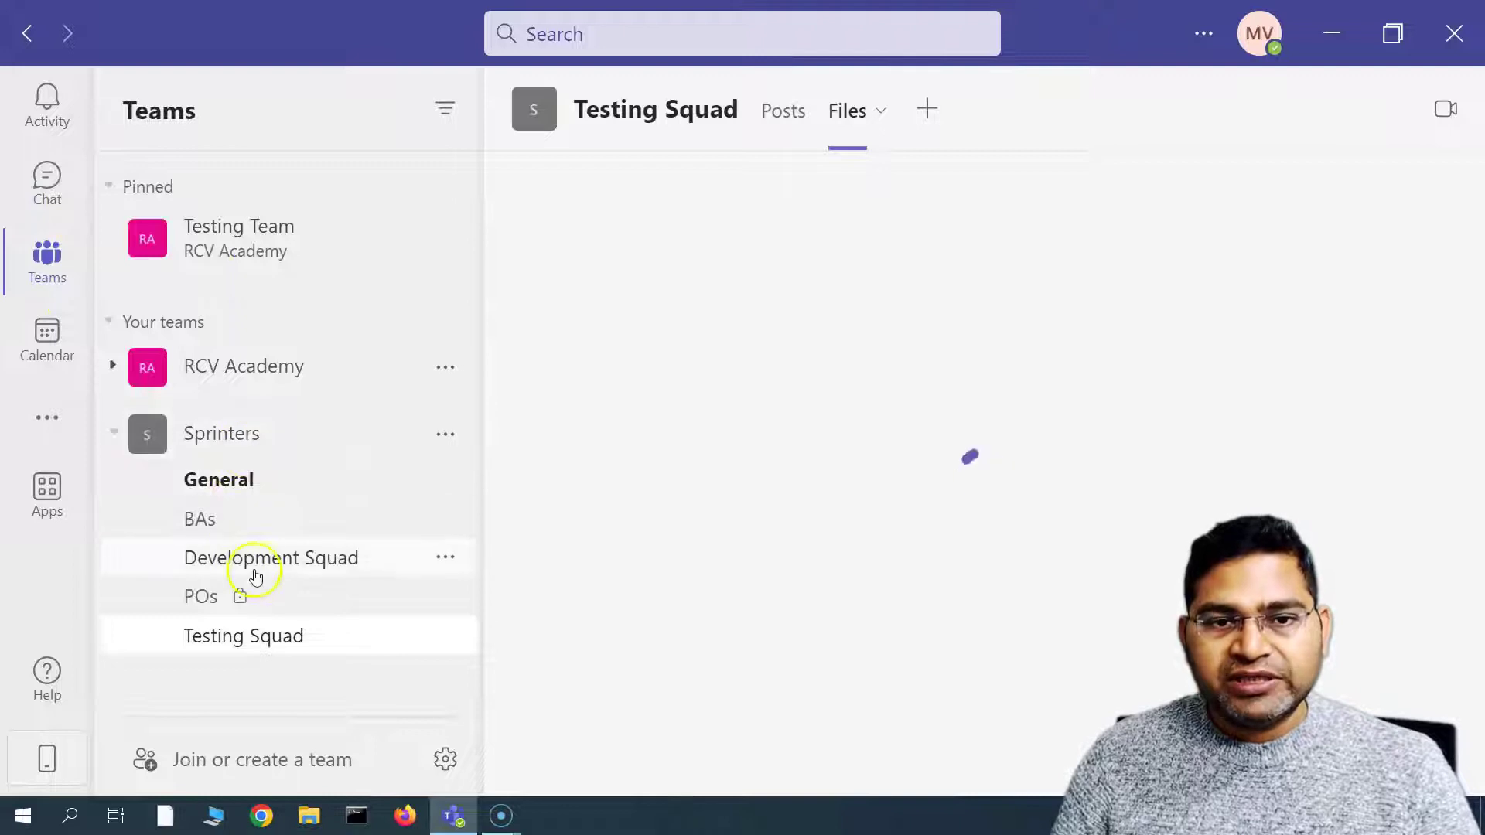
click(202, 520)
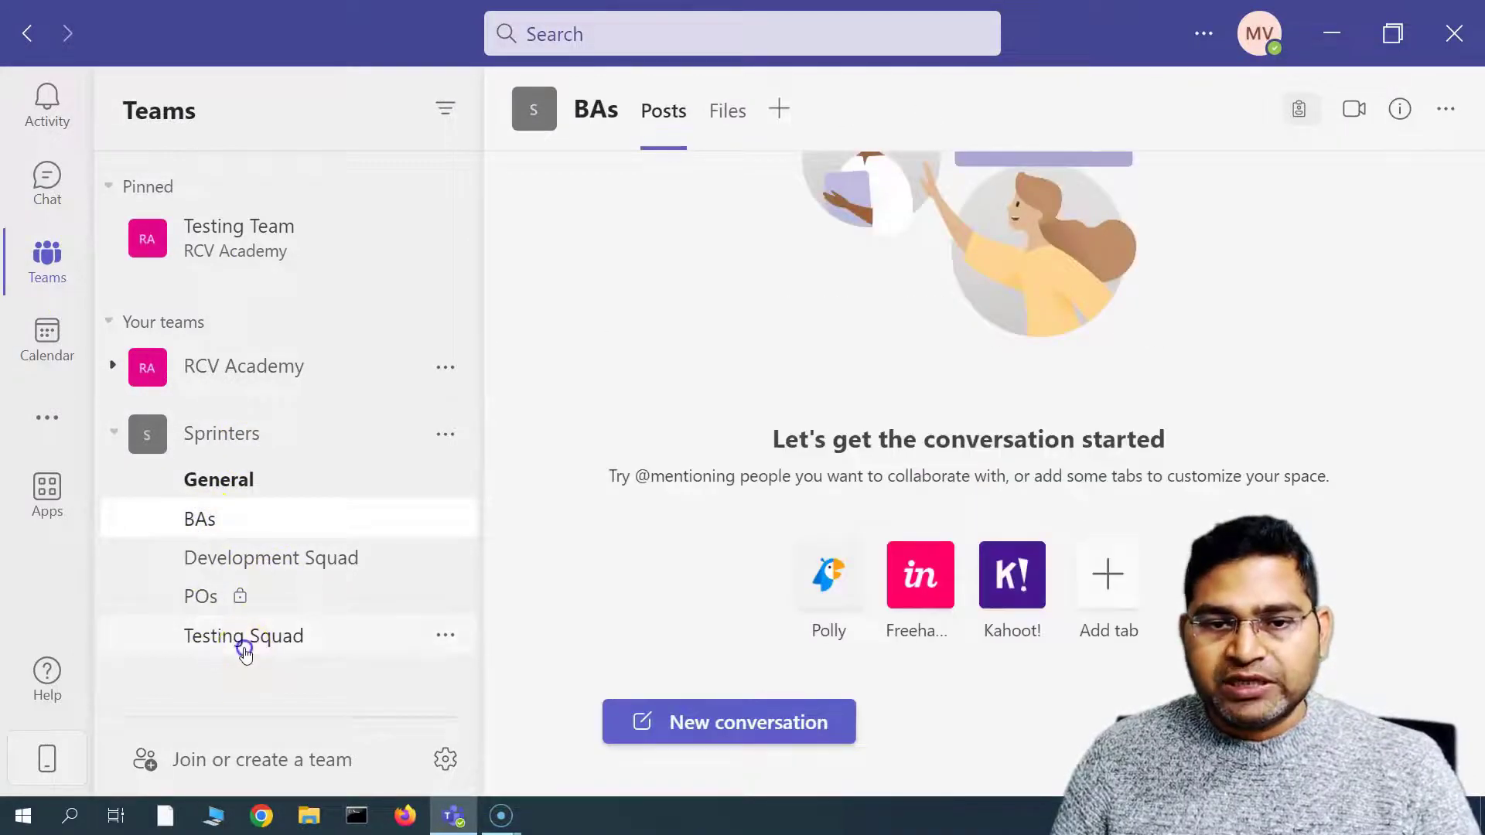
click(244, 654)
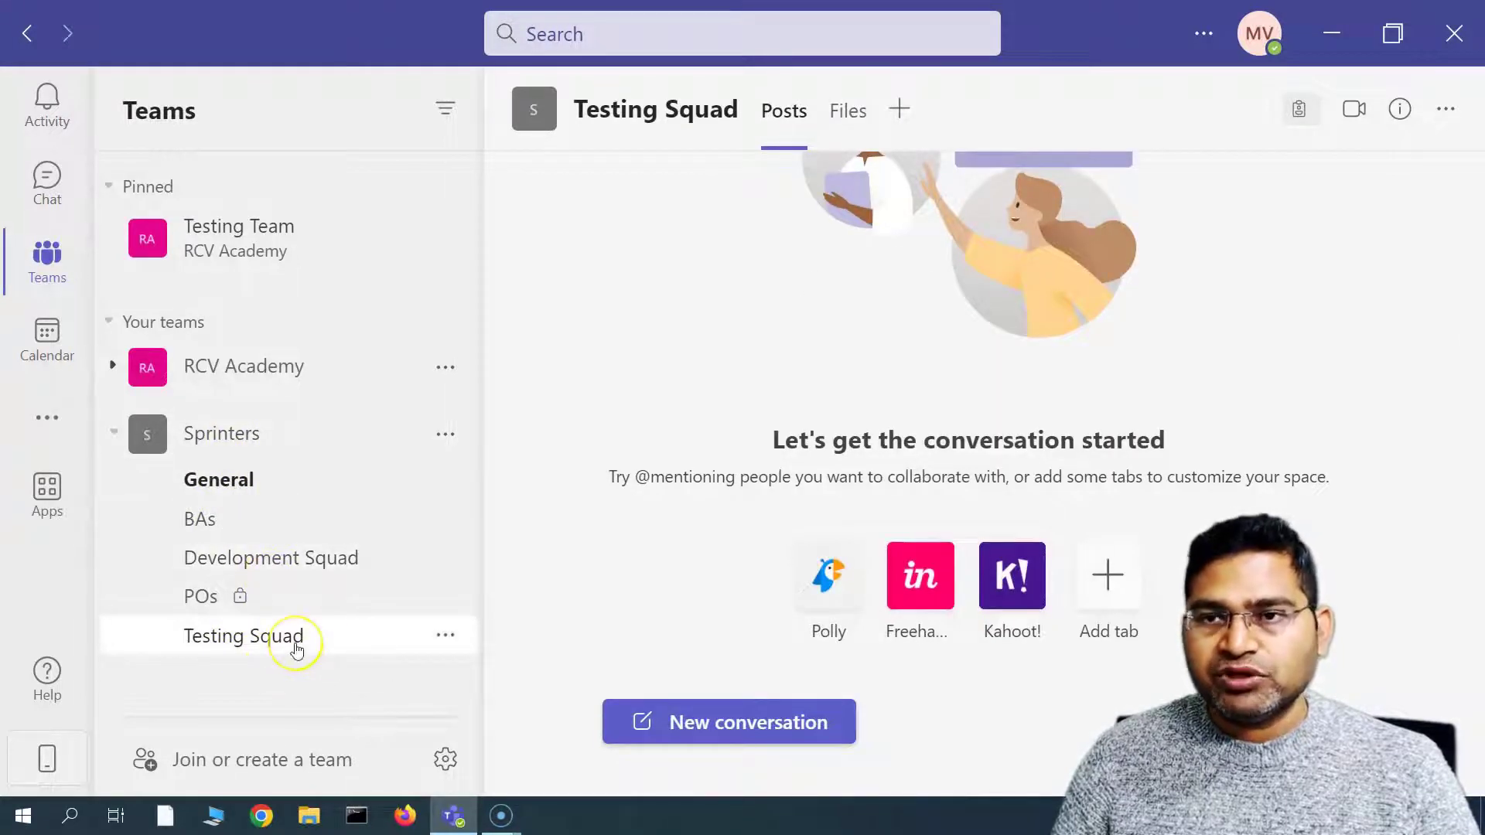
scroll(813, 480, up, 3)
scroll(812, 479, down, 3)
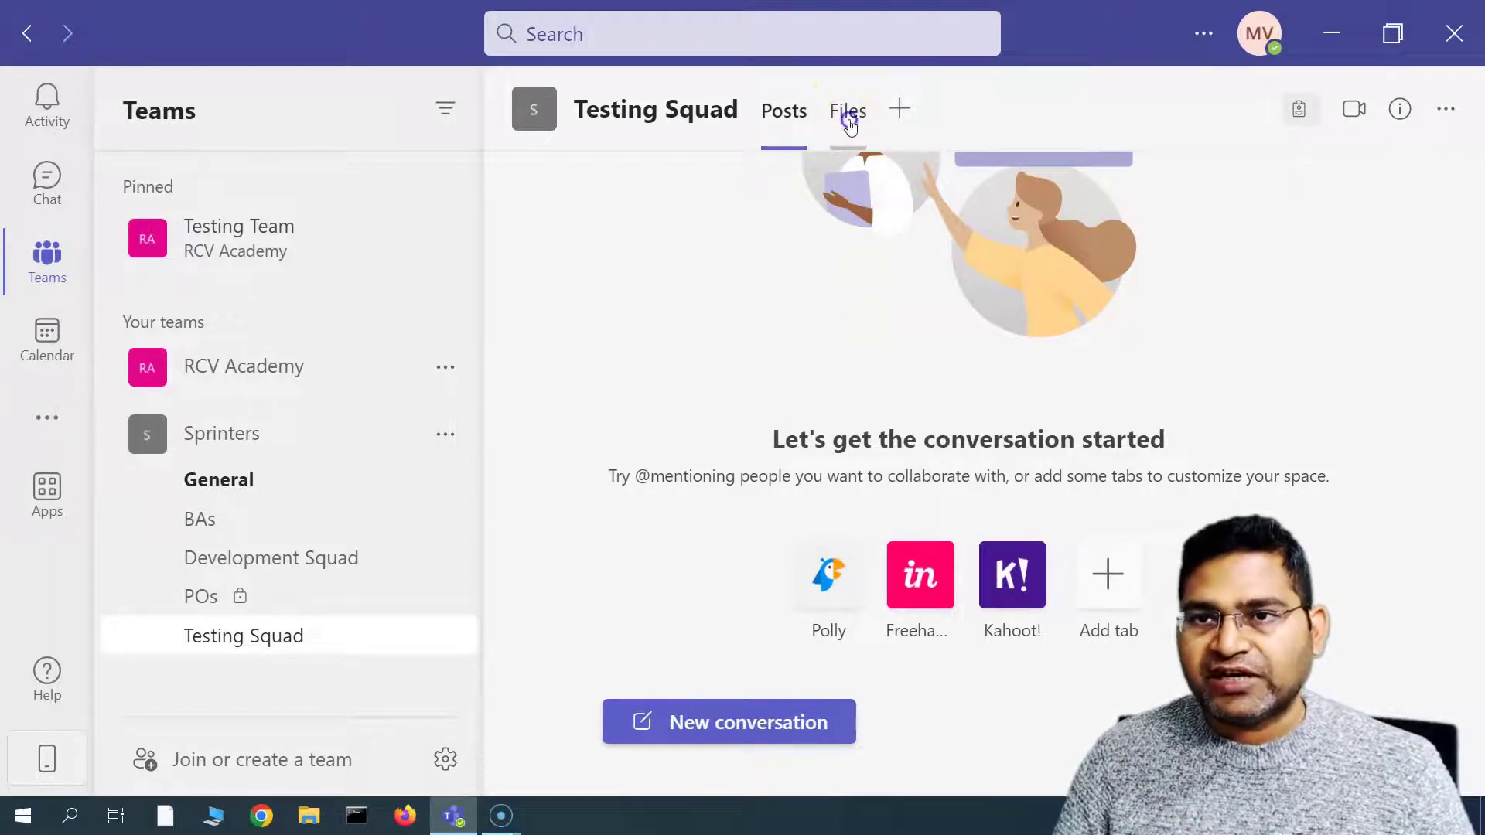
Show the Testing Squad Files tab and its New menu of folder and document types.
click(849, 122)
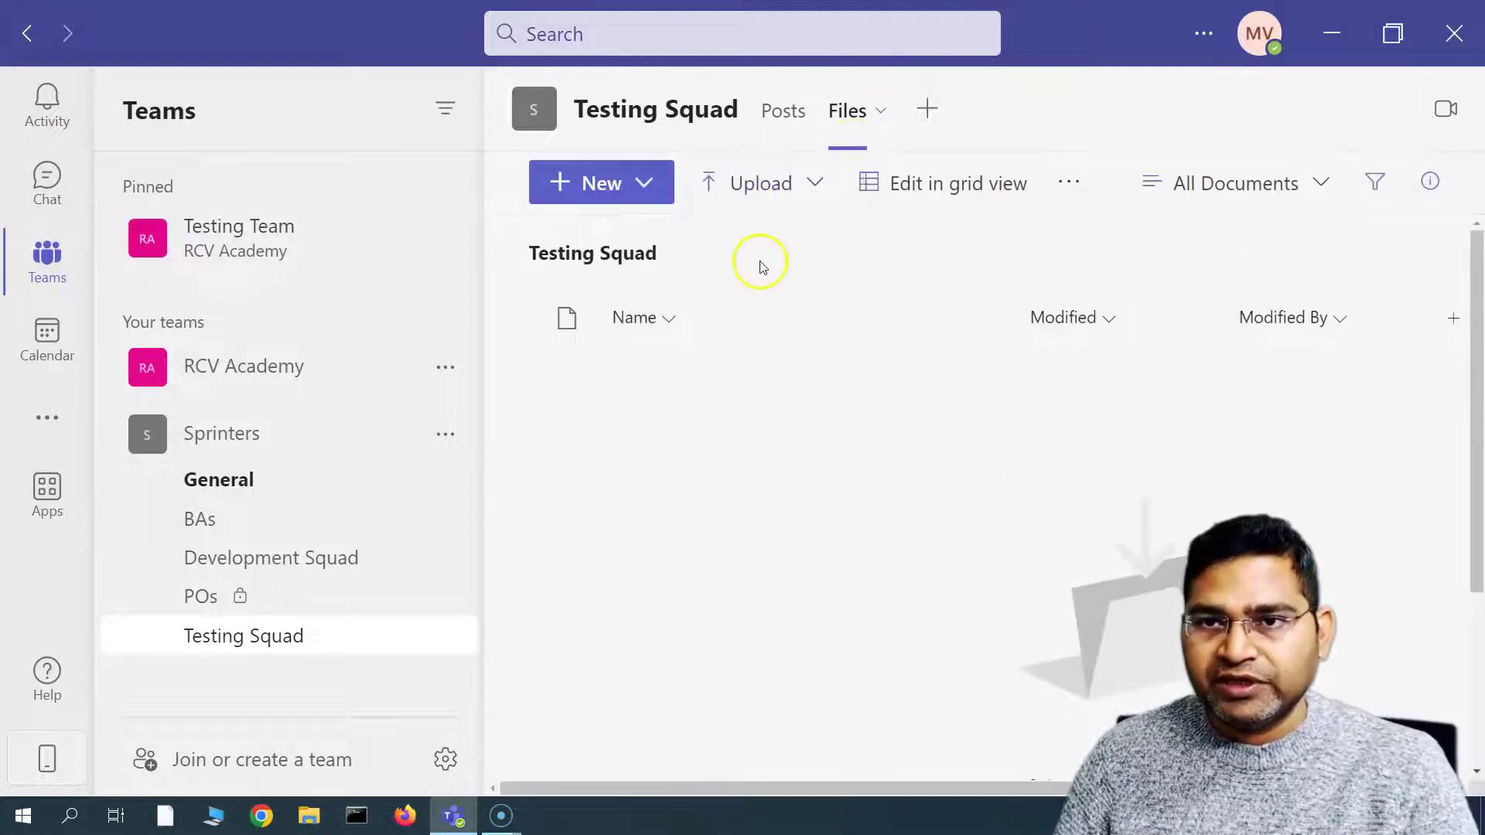
click(646, 193)
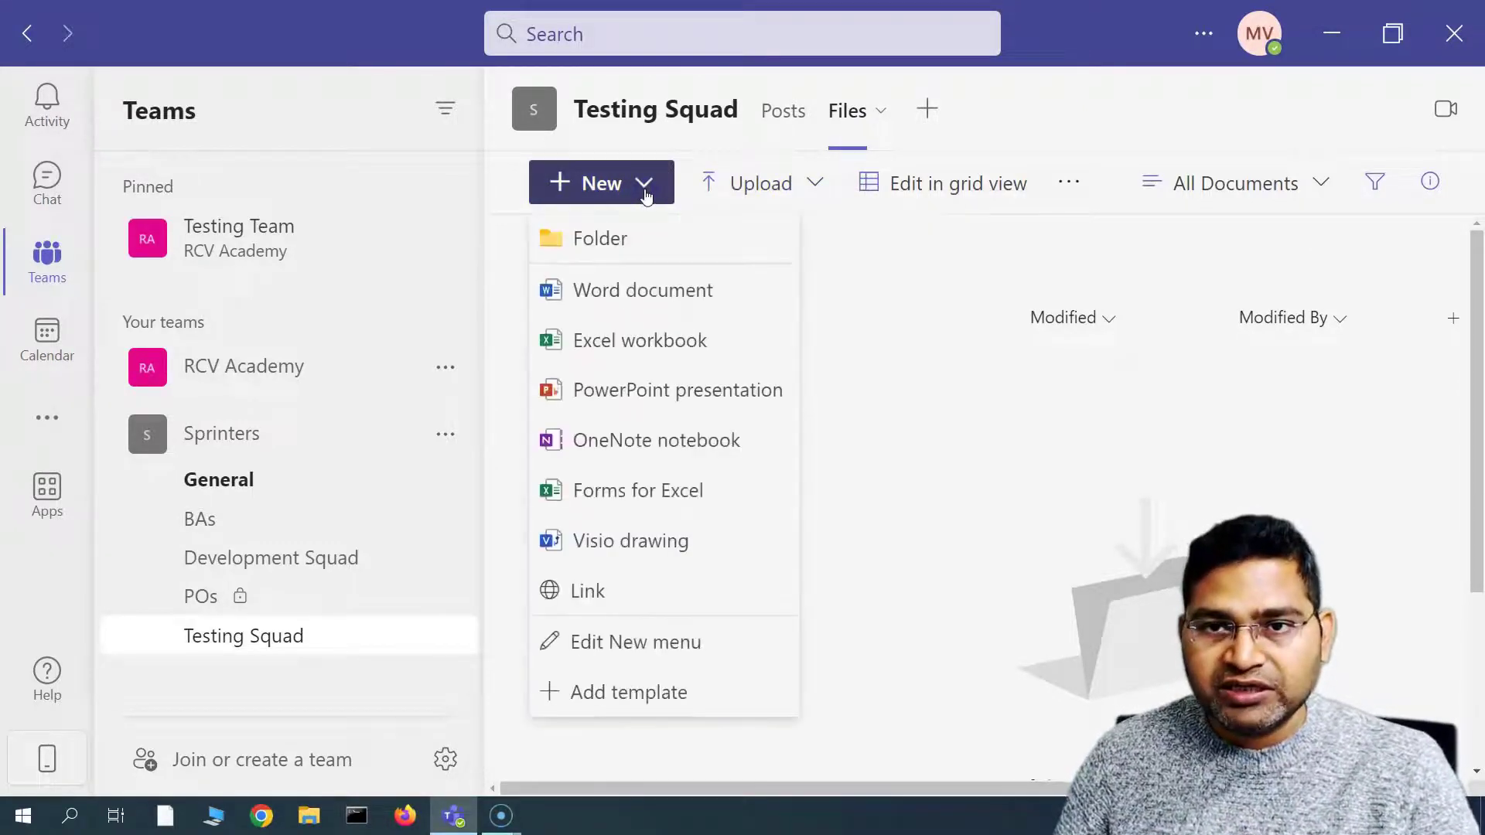
click(627, 309)
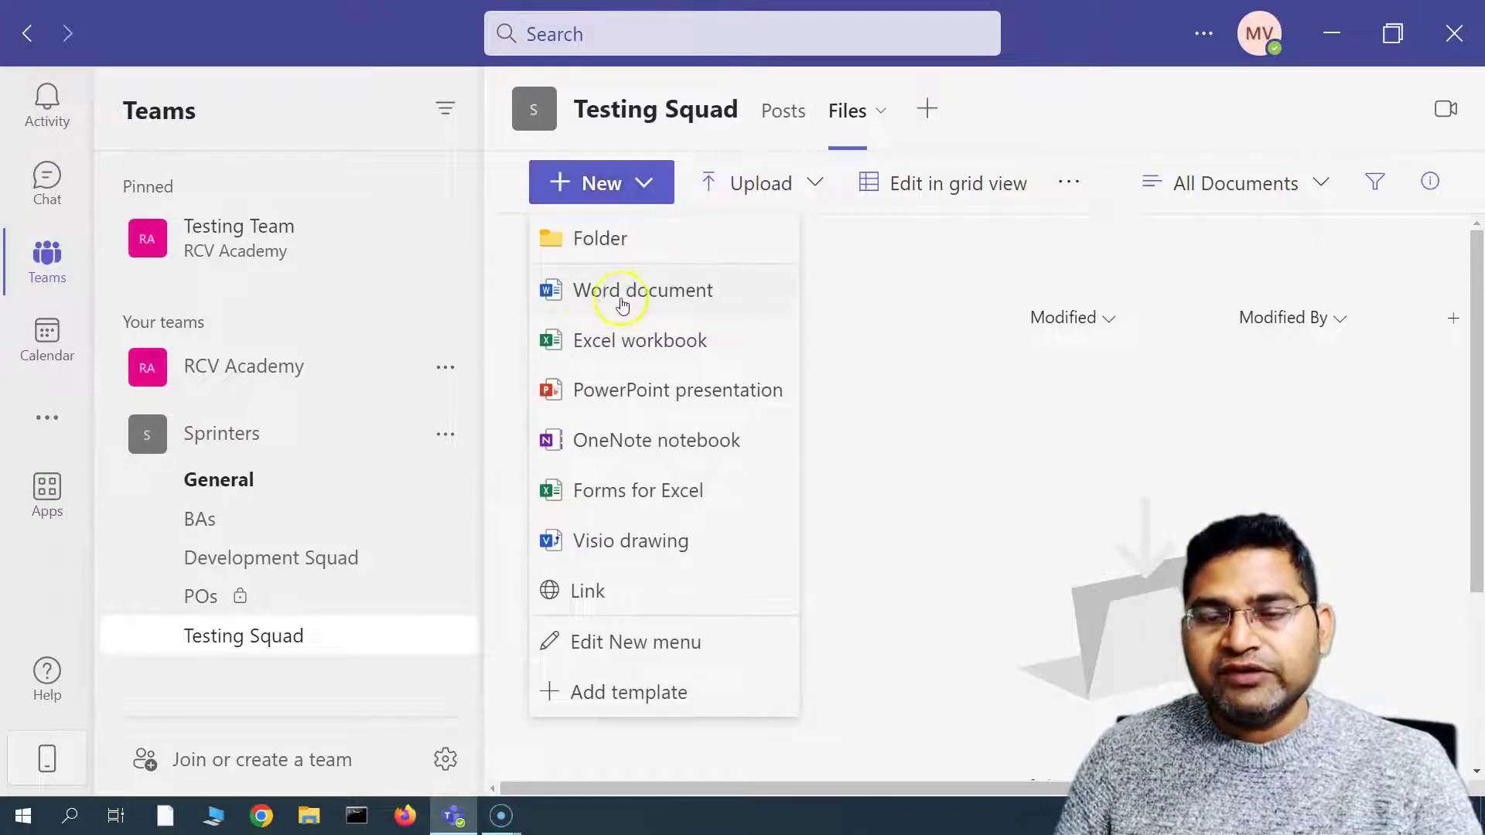